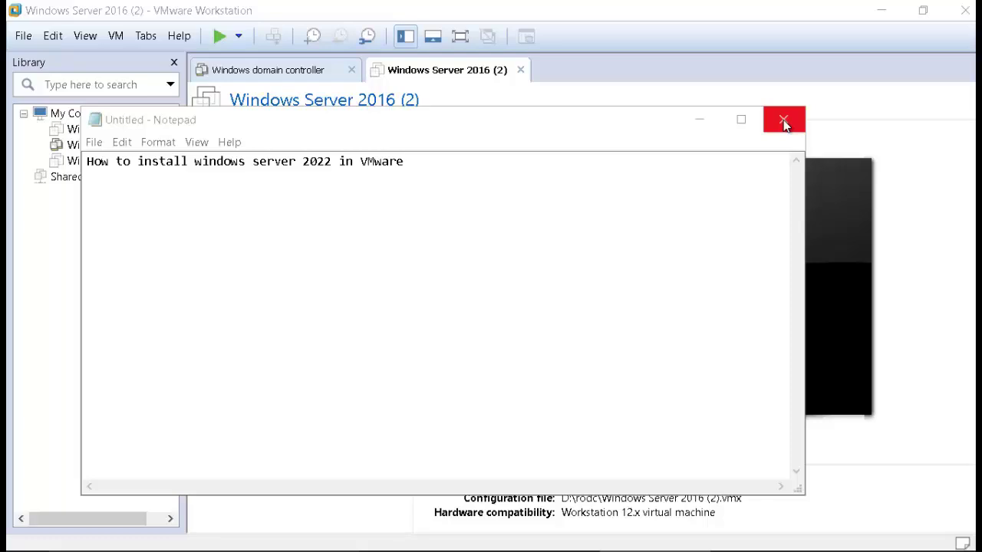
Step: Close the untitled Notepad note about installing Windows Server 2022 without saving it
{"action": "left_click", "coordinate": [784, 120]}
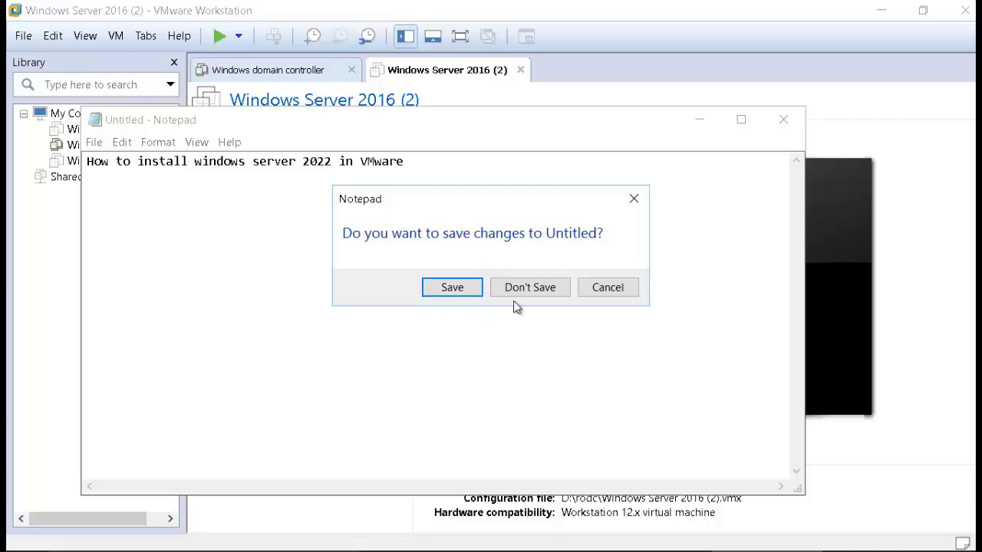
{"action": "left_click", "coordinate": [537, 291]}
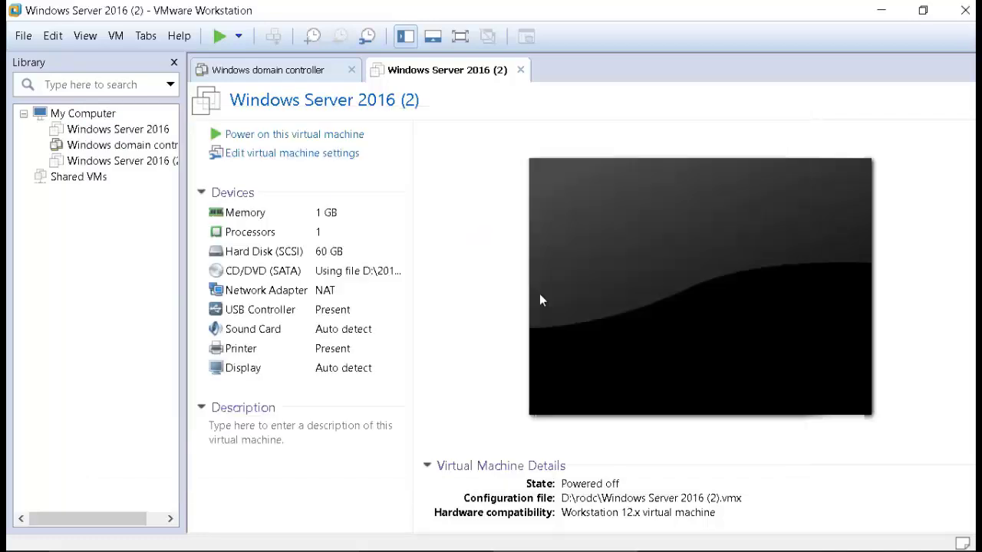
Step: Start a Typical new VM that installs the OS later, guest Microsoft Windows, Windows Server 2016
{"action": "left_click", "coordinate": [33, 33]}
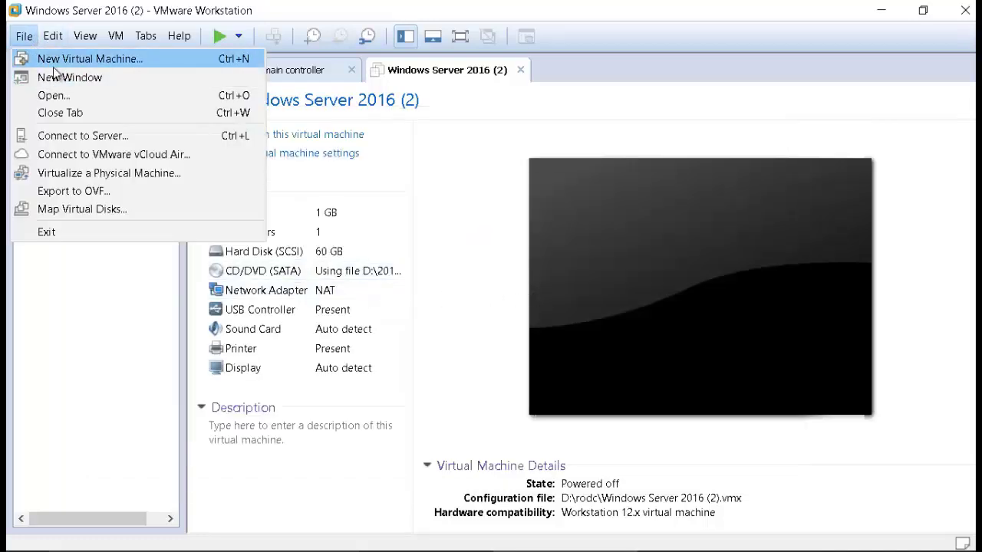
{"action": "left_click", "coordinate": [56, 63]}
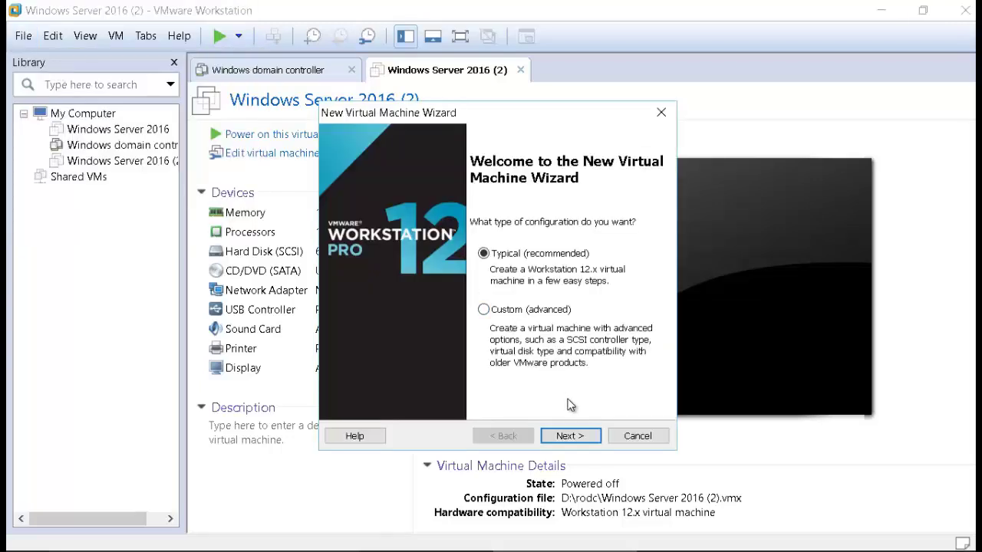
{"action": "left_click", "coordinate": [570, 436]}
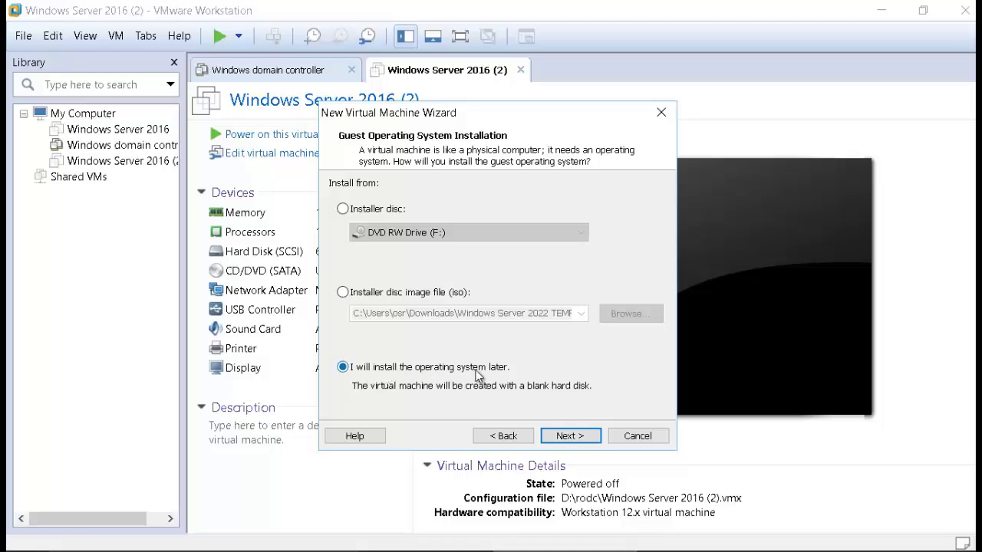
{"action": "left_click", "coordinate": [562, 437]}
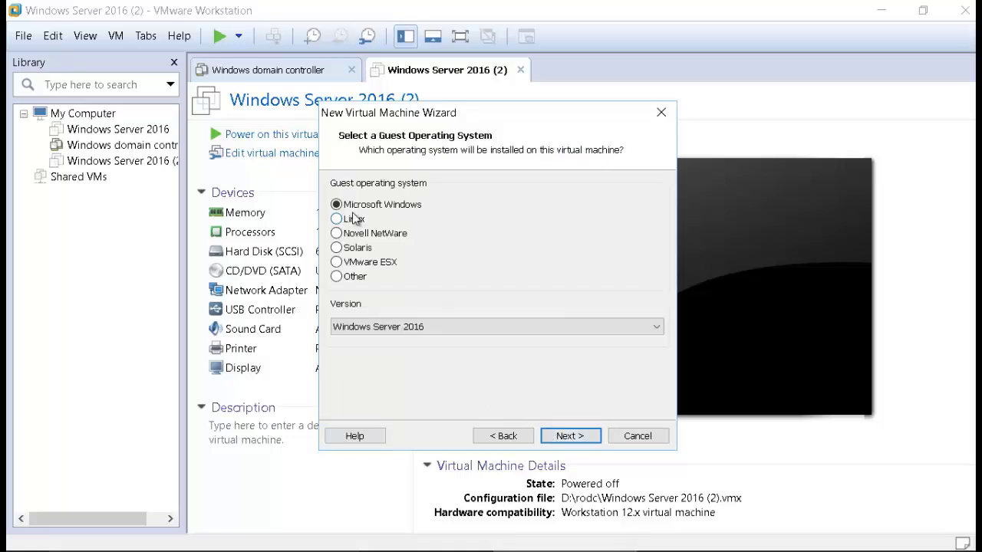
{"action": "left_click", "coordinate": [412, 326]}
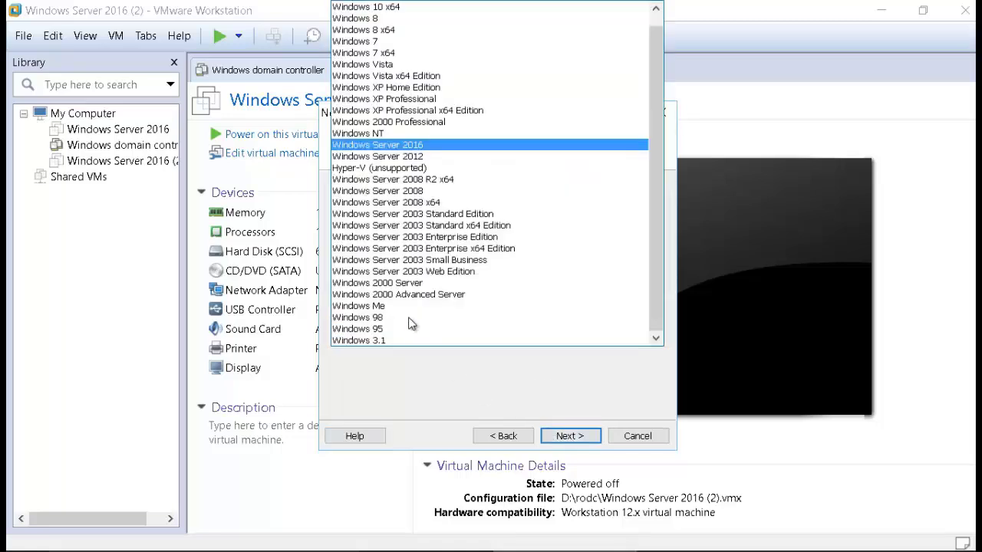
{"action": "left_click", "coordinate": [386, 150]}
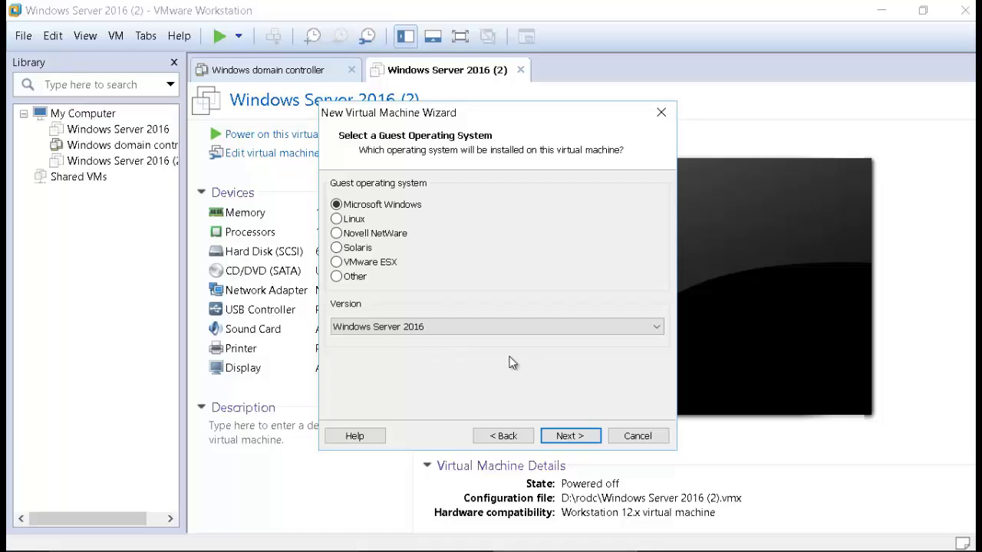
Step: Name the new virtual machine 'windows server 2022'
{"action": "left_click", "coordinate": [562, 437]}
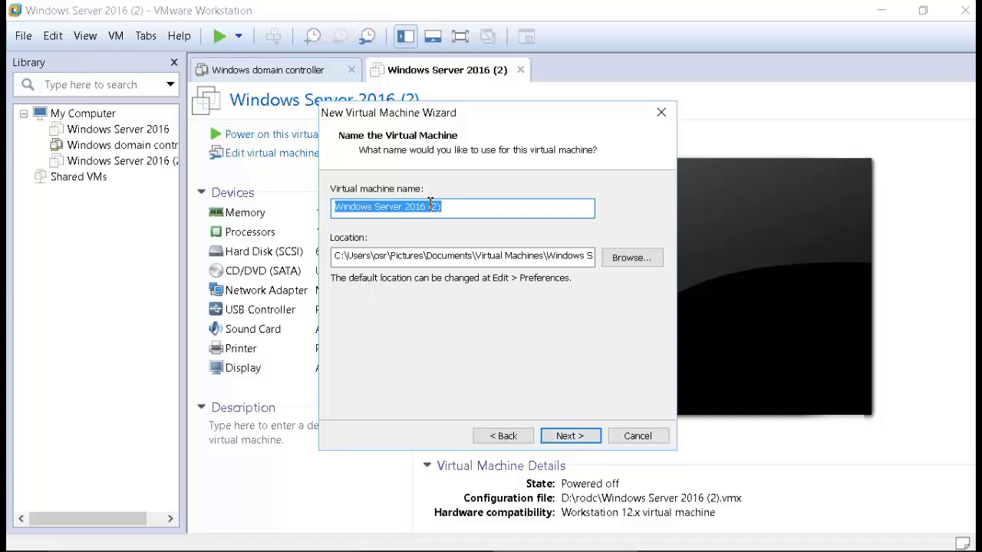
{"action": "left_click_drag", "start_coordinate": [460, 211], "coordinate": [326, 218]}
{"action": "type", "text": "windows serv"}
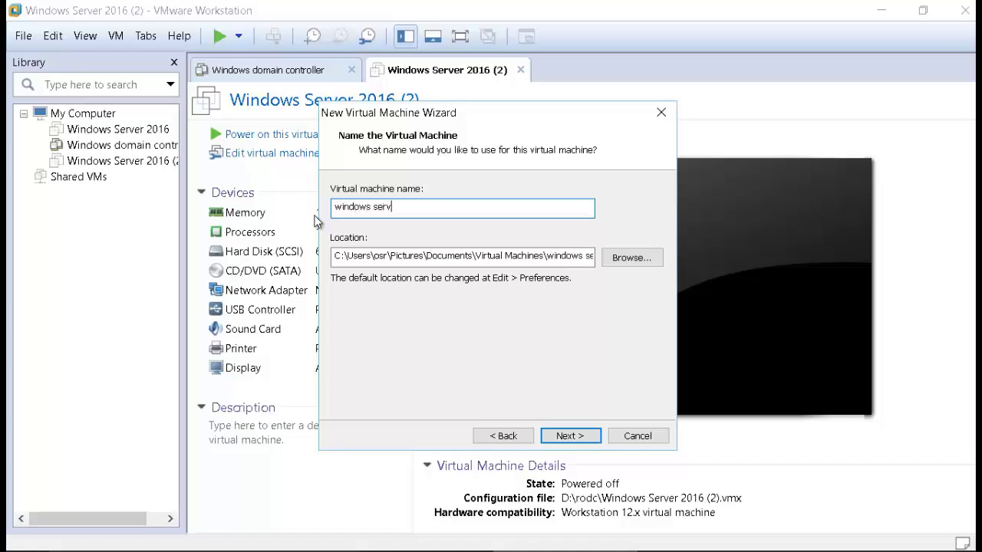
{"action": "type", "text": "er 2022"}
Step: Store the VM in E:\server2022 and set its maximum disk size to 100 GB
{"action": "key", "text": "alt+r"}
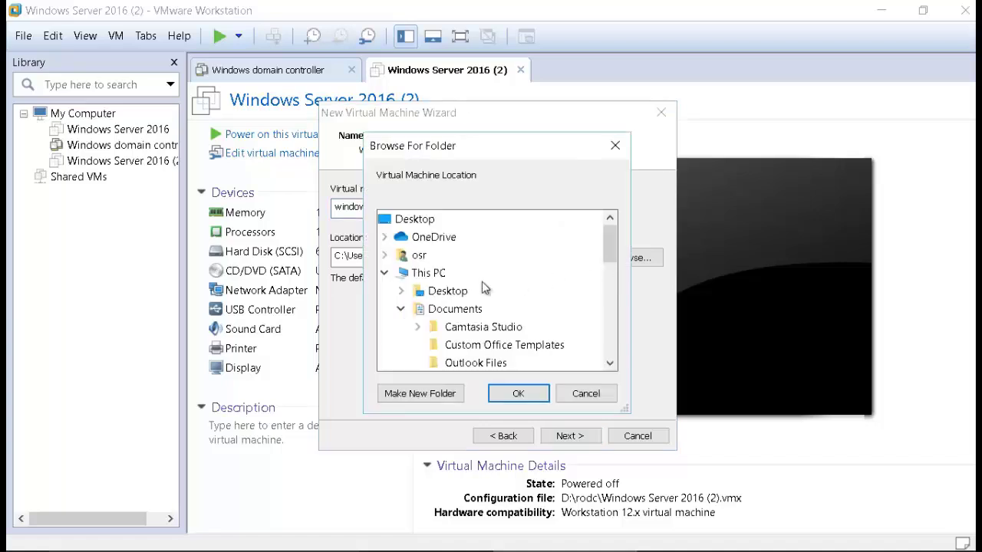
{"action": "left_click", "coordinate": [390, 270]}
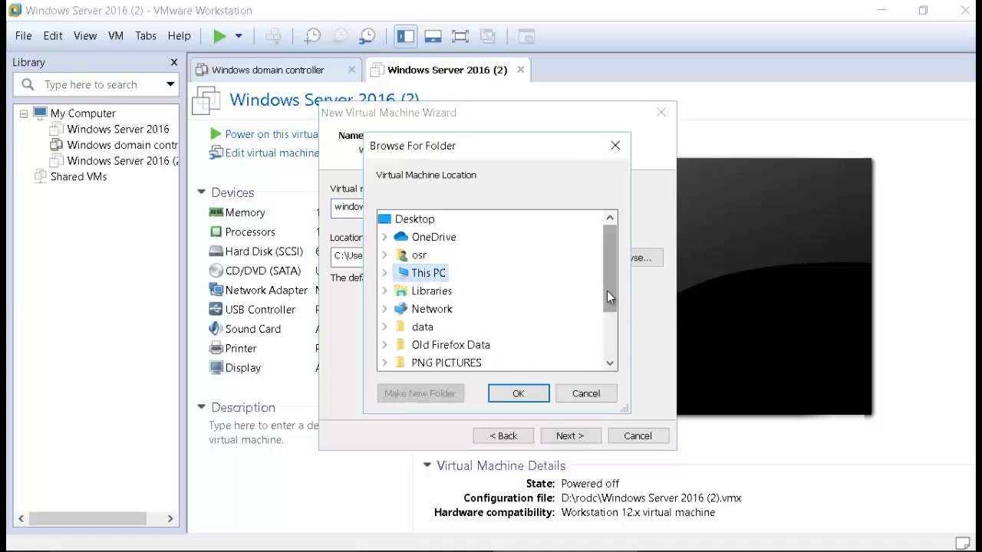
{"action": "left_click_drag", "start_coordinate": [606, 291], "coordinate": [581, 295]}
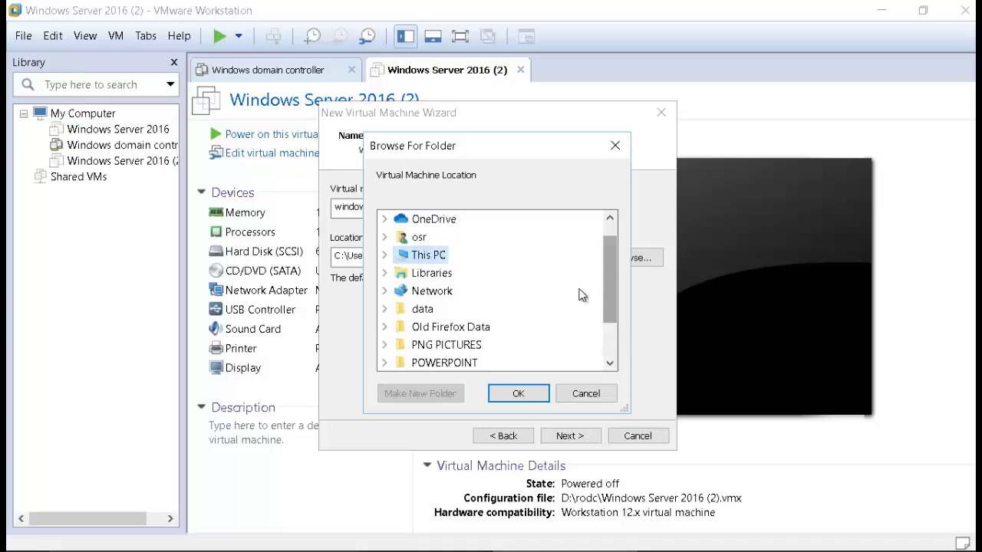
{"action": "left_click", "coordinate": [387, 256]}
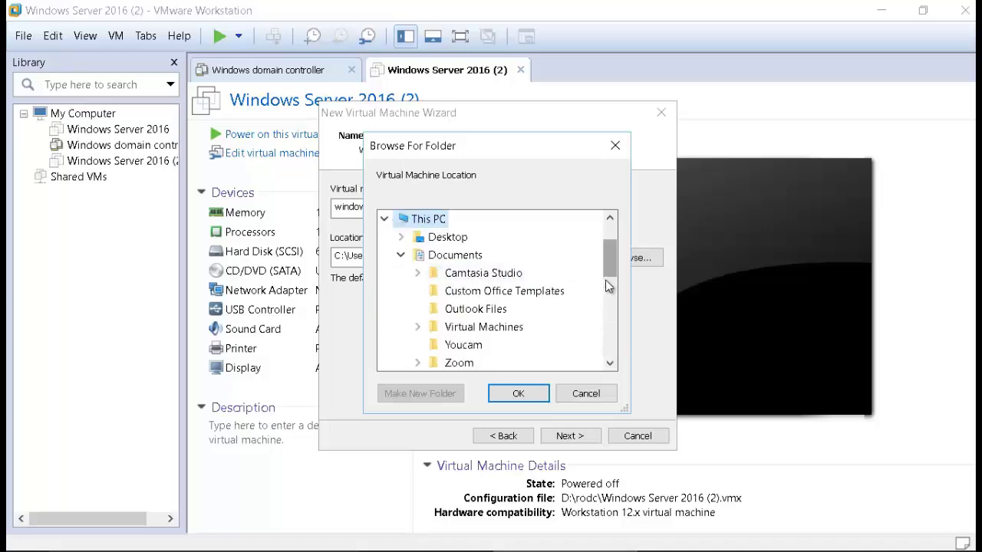
{"action": "left_click_drag", "start_coordinate": [608, 285], "coordinate": [514, 335]}
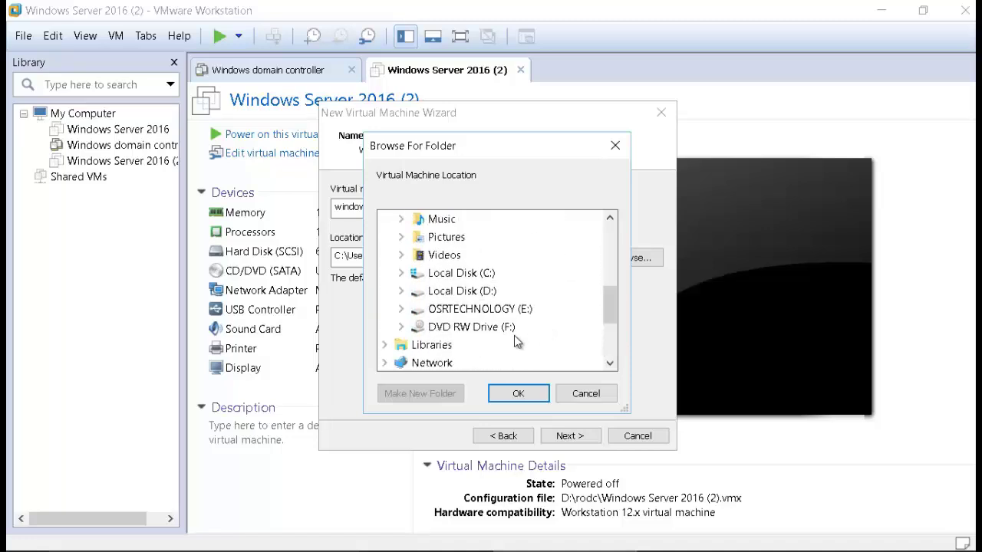
{"action": "left_click", "coordinate": [409, 309]}
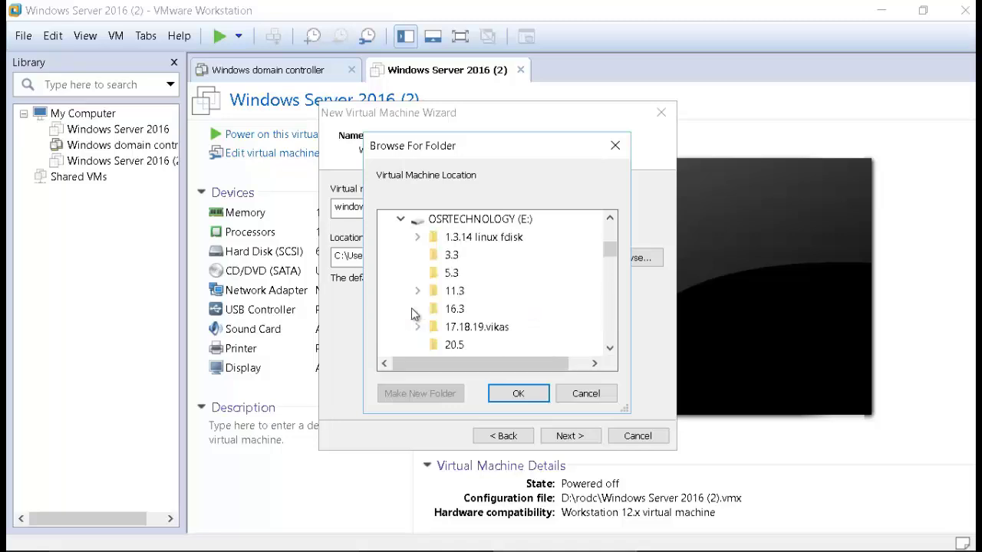
{"action": "scroll", "coordinate": [430, 322], "scroll_direction": "down", "scroll_amount": 10}
{"action": "left_click", "coordinate": [451, 345]}
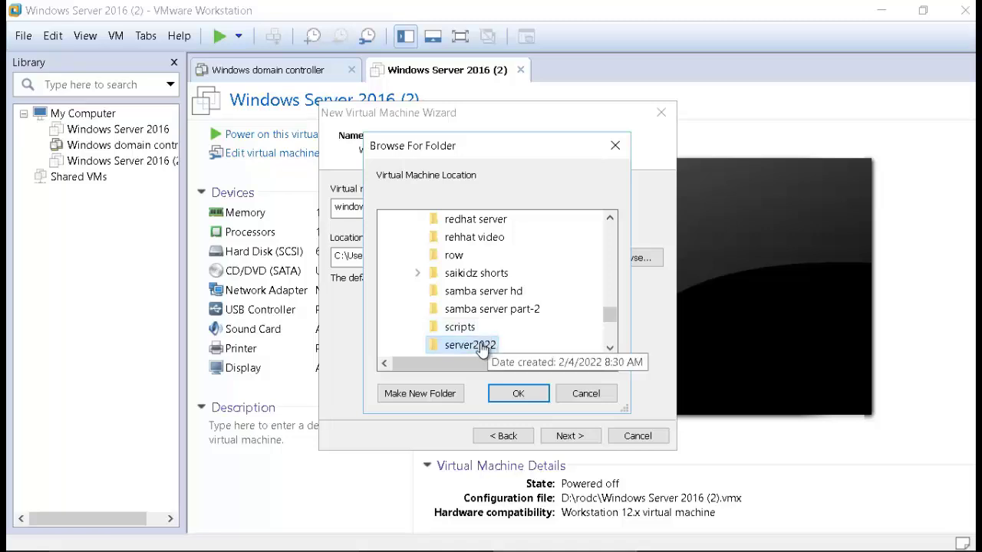
{"action": "left_click", "coordinate": [520, 394]}
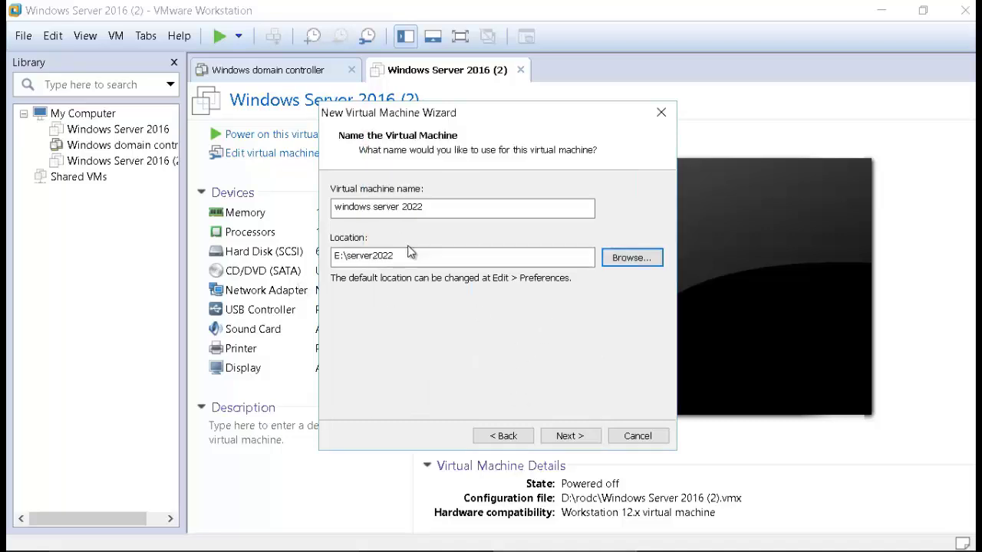
{"action": "left_click", "coordinate": [569, 436]}
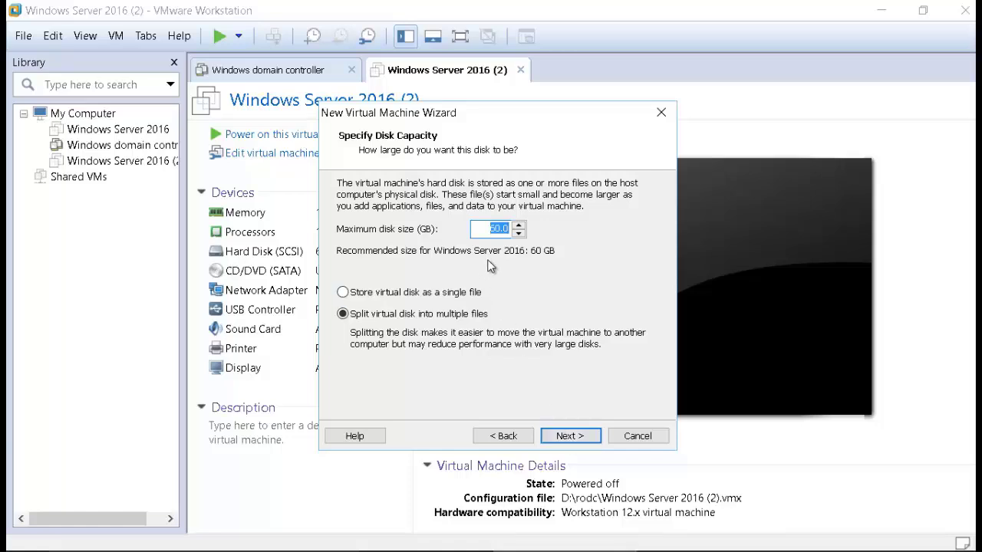
{"action": "type", "text": "100"}
Step: In Customize Hardware, set the VM's memory to 2 GB (2048 MB), then select New CD/DVD
{"action": "left_click", "coordinate": [560, 439]}
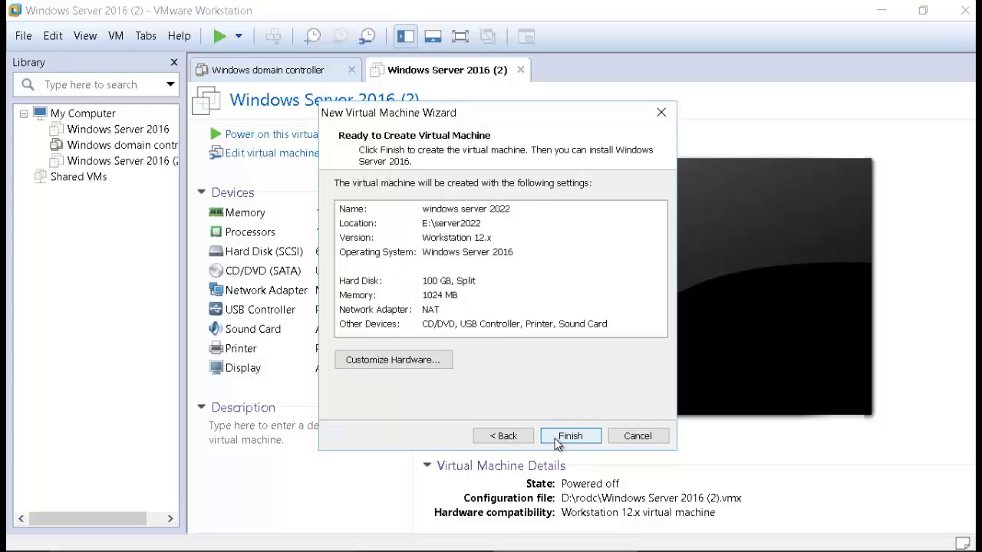
{"action": "left_click", "coordinate": [414, 363]}
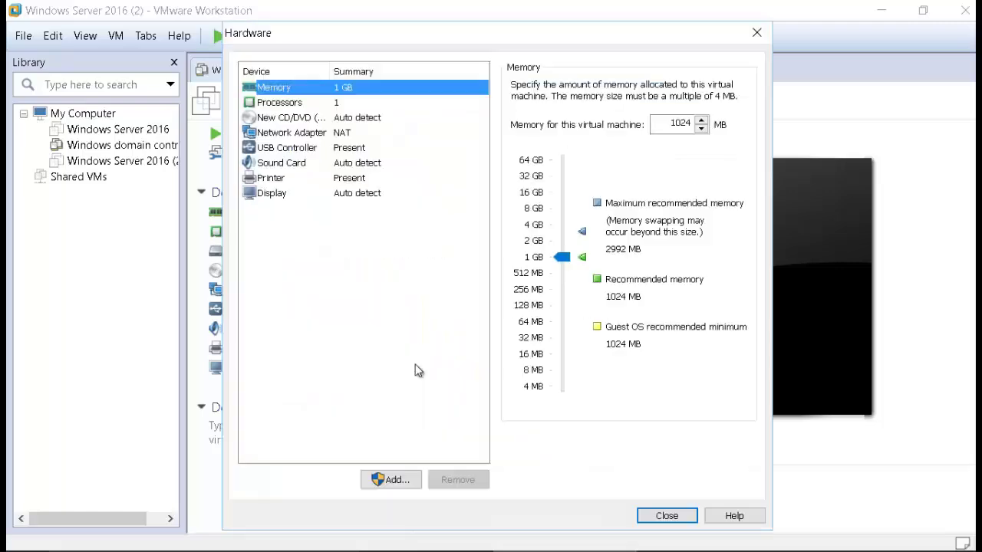
{"action": "left_click", "coordinate": [280, 103]}
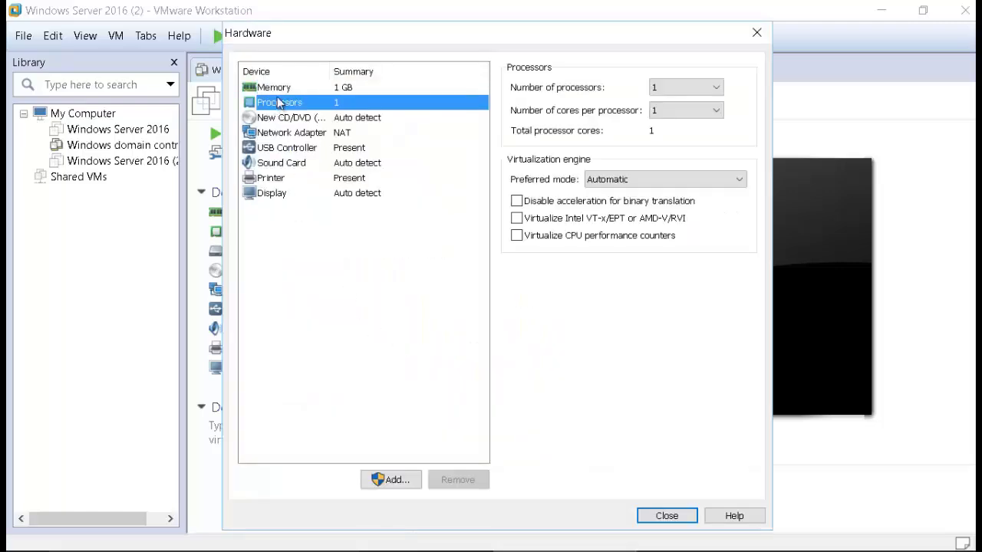
{"action": "left_click", "coordinate": [279, 90]}
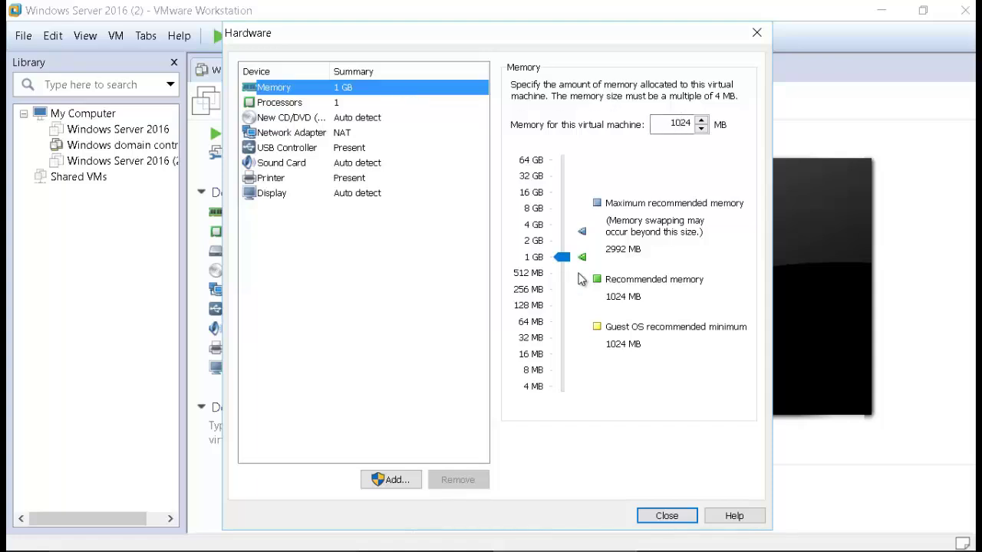
{"action": "left_click_drag", "start_coordinate": [563, 258], "coordinate": [565, 244]}
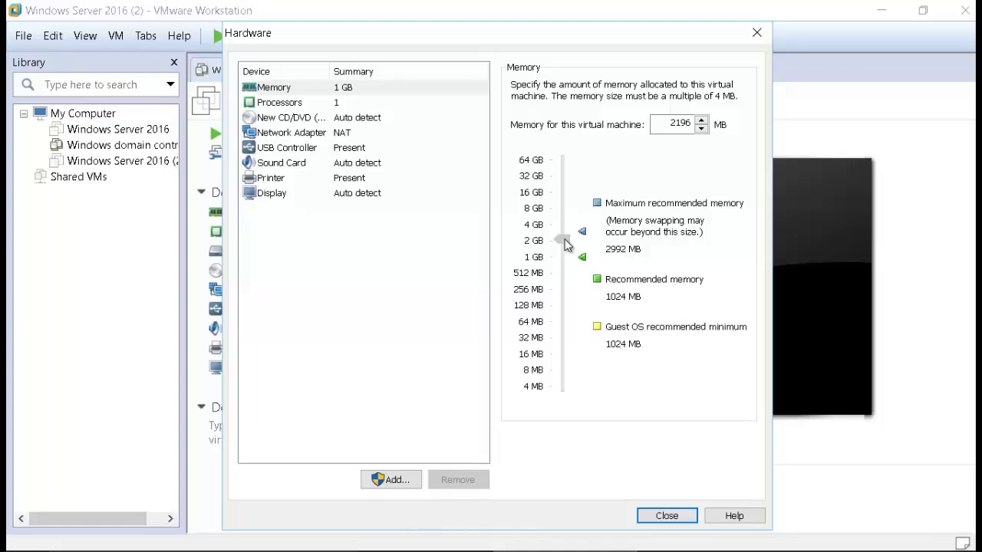
{"action": "left_click_drag", "start_coordinate": [565, 243], "coordinate": [561, 244]}
{"action": "left_click_drag", "start_coordinate": [560, 242], "coordinate": [563, 245]}
{"action": "left_click", "coordinate": [270, 121]}
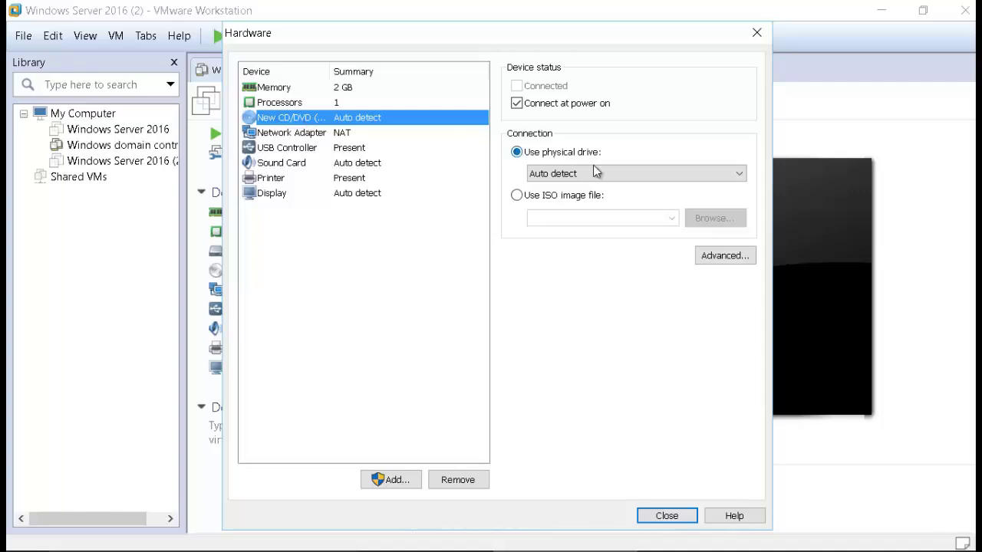
Step: Point the CD/DVD drive at Downloads\Windows Server 2022 TEMP.iso and close the hardware settings
{"action": "left_click", "coordinate": [576, 199]}
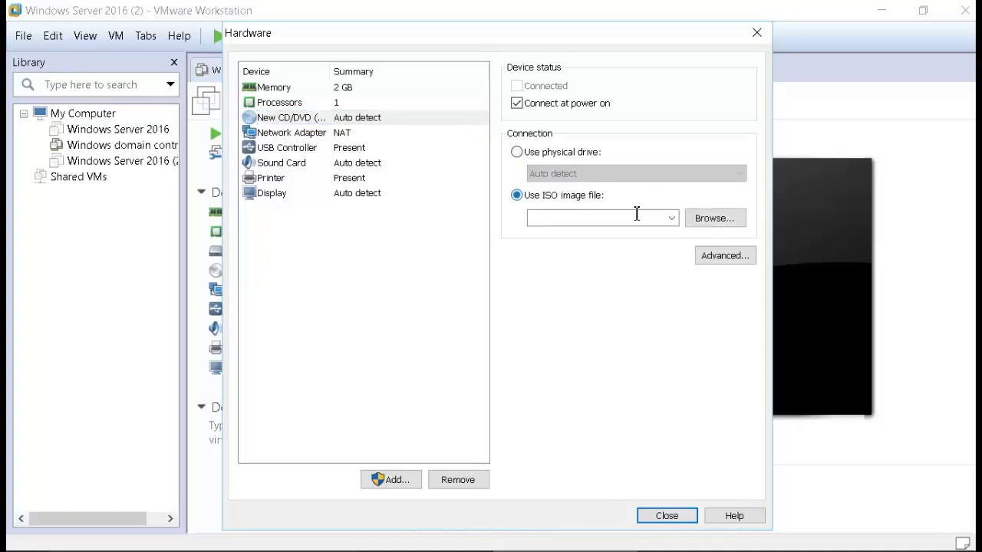
{"action": "left_click", "coordinate": [690, 221]}
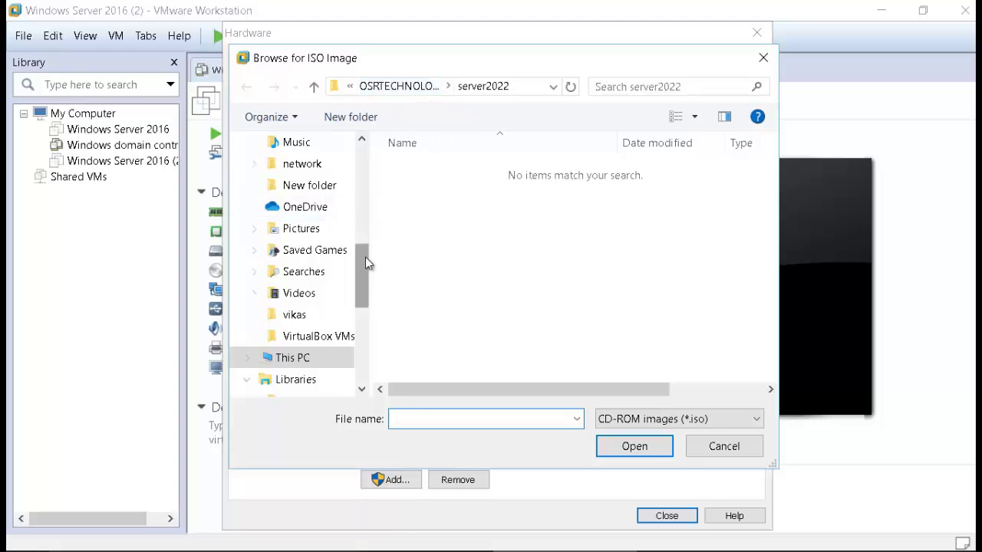
{"action": "left_click_drag", "start_coordinate": [361, 256], "coordinate": [362, 192]}
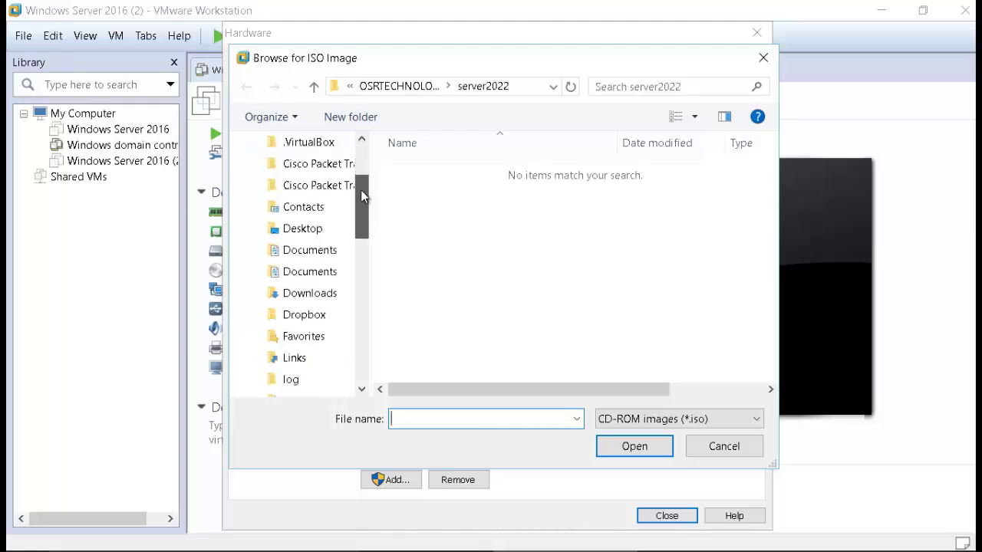
{"action": "left_click", "coordinate": [320, 292]}
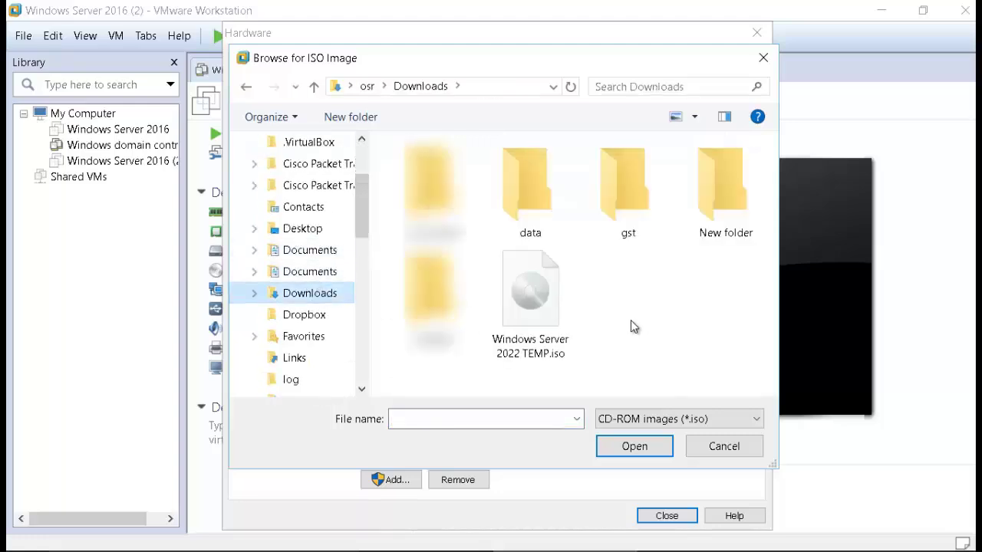
{"action": "left_click", "coordinate": [537, 310]}
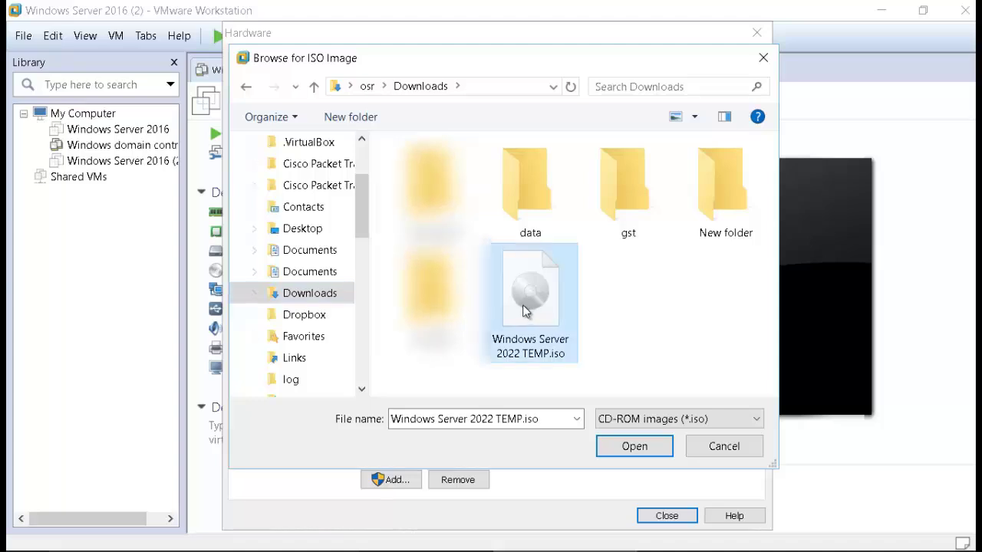
{"action": "left_click", "coordinate": [635, 447]}
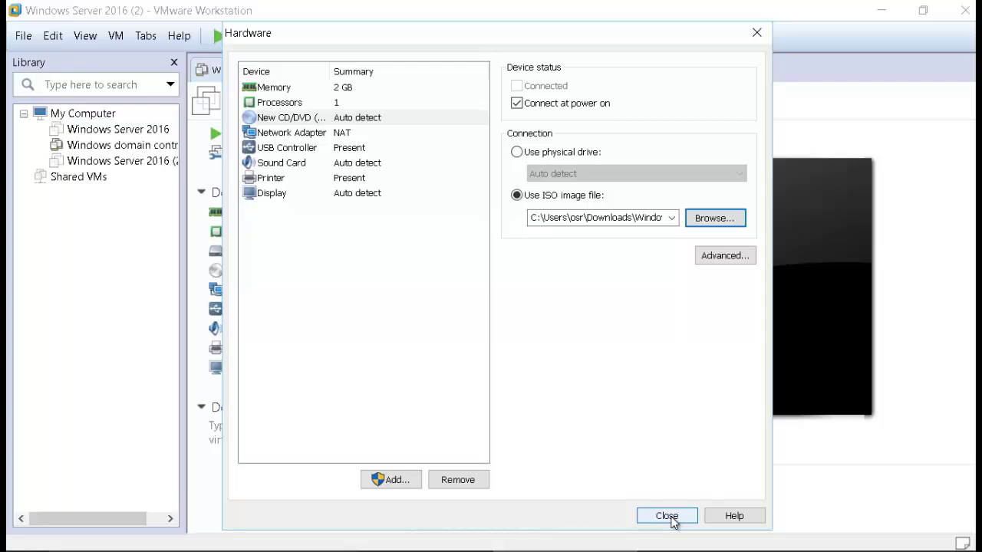
{"action": "left_click", "coordinate": [667, 516]}
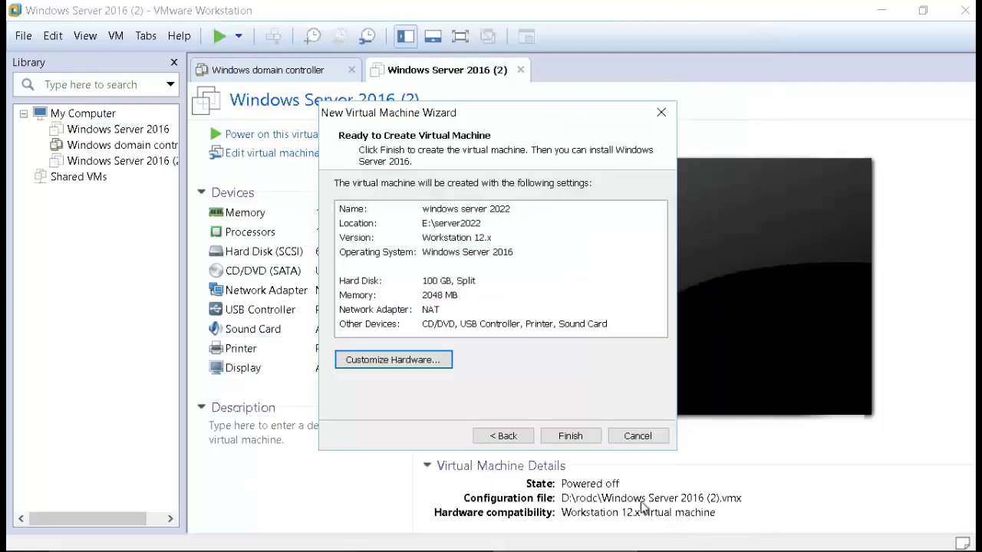
Step: Finish creating the windows server 2022 VM, power it on, and dismiss the install reminder
{"action": "left_click", "coordinate": [552, 441]}
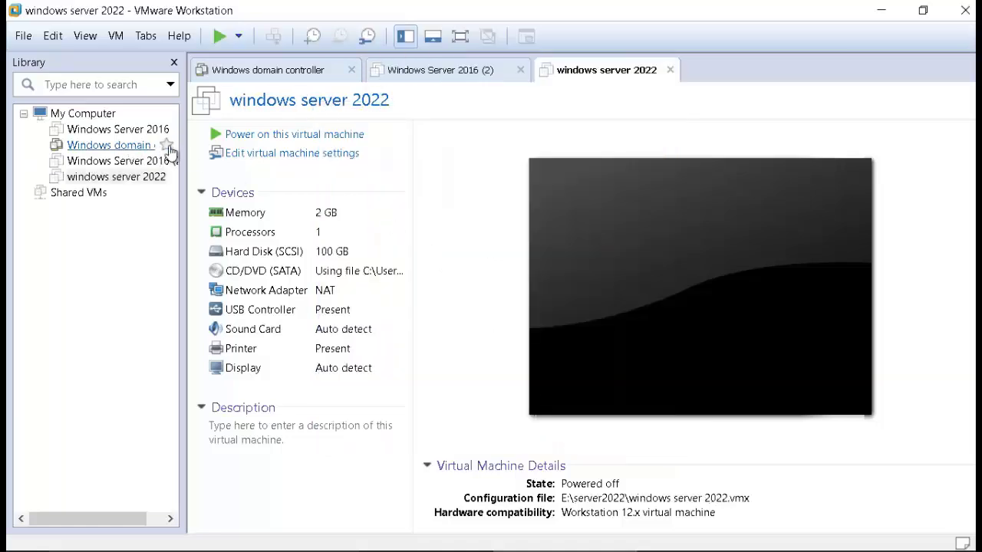
{"action": "left_click", "coordinate": [139, 178]}
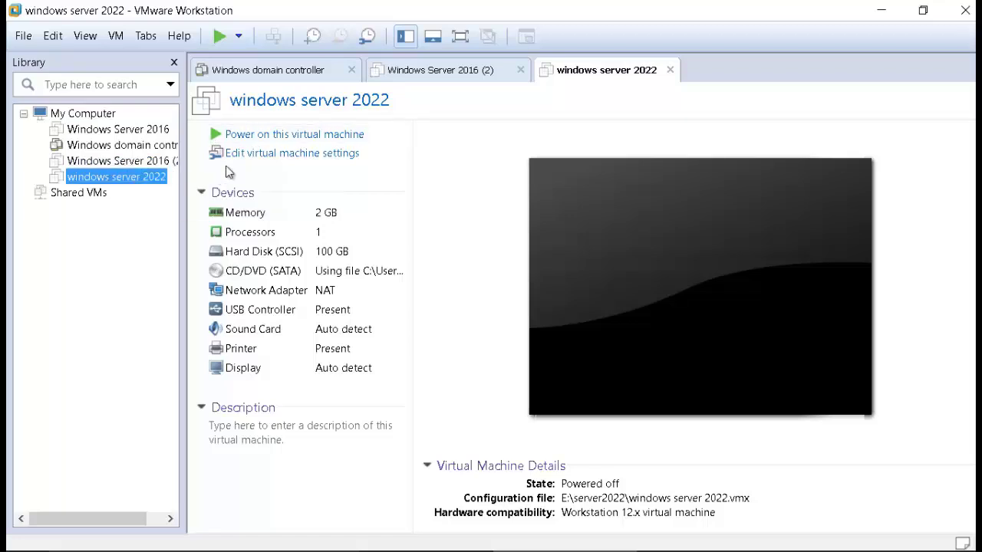
{"action": "left_click", "coordinate": [263, 144]}
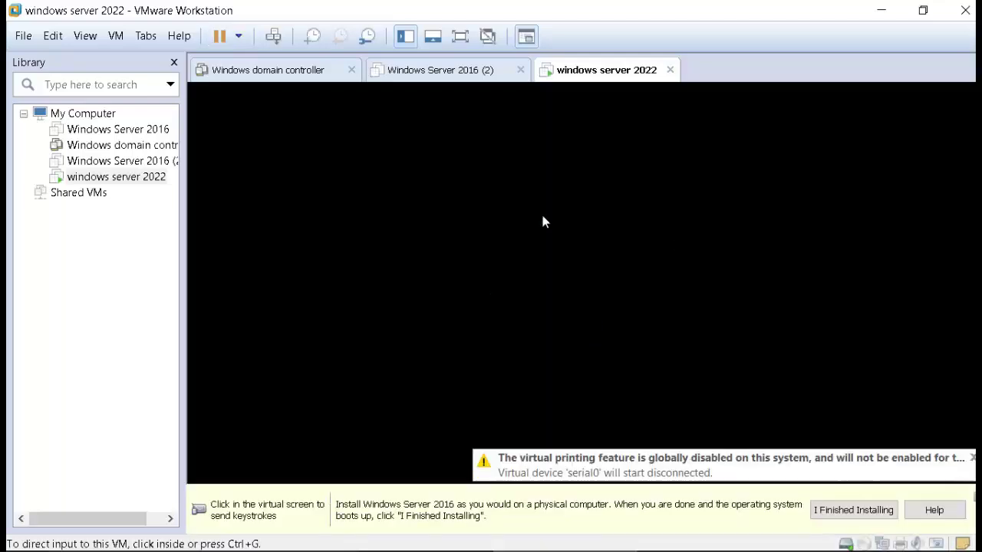
{"action": "left_click", "coordinate": [853, 514]}
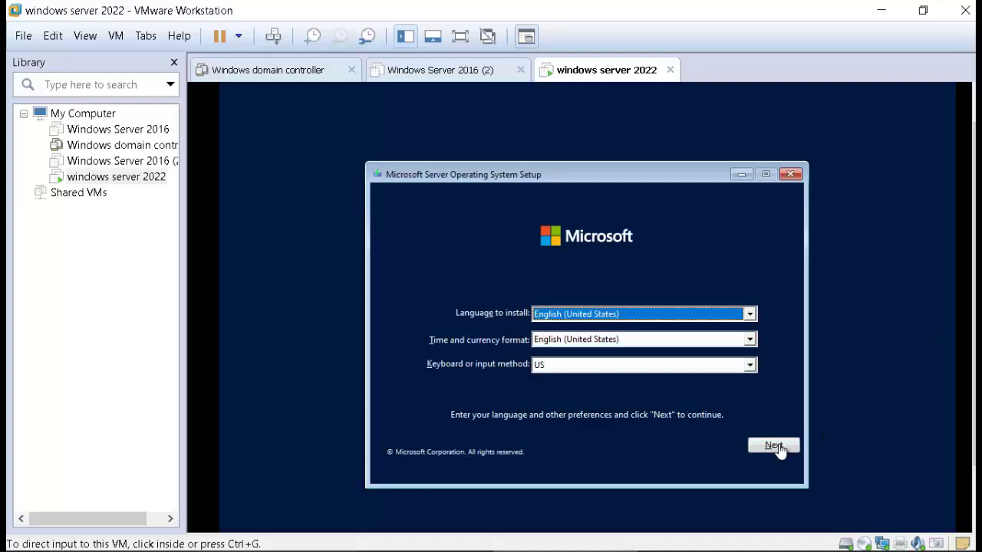
Step: Keep English (United States) language, format and US keyboard, and continue Windows setup
{"action": "left_click", "coordinate": [774, 447]}
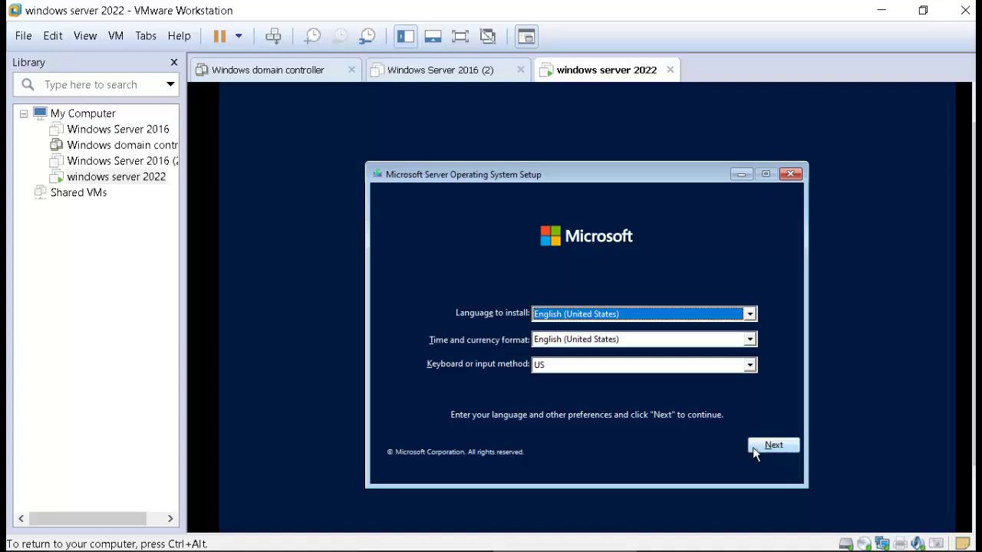
{"action": "left_click", "coordinate": [753, 450]}
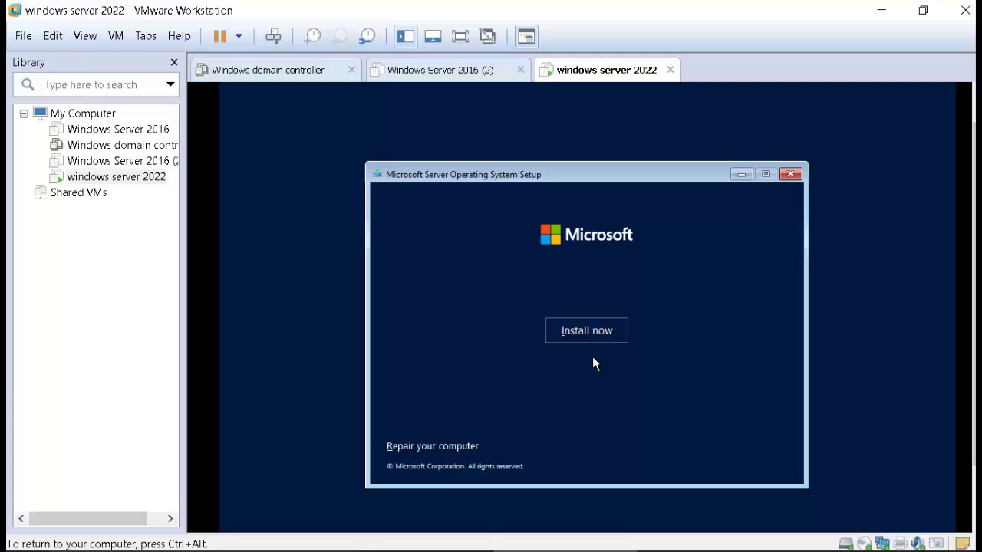
Step: Begin installation without a product key and choose the Datacenter (Desktop Experience) edition
{"action": "left_click", "coordinate": [583, 332]}
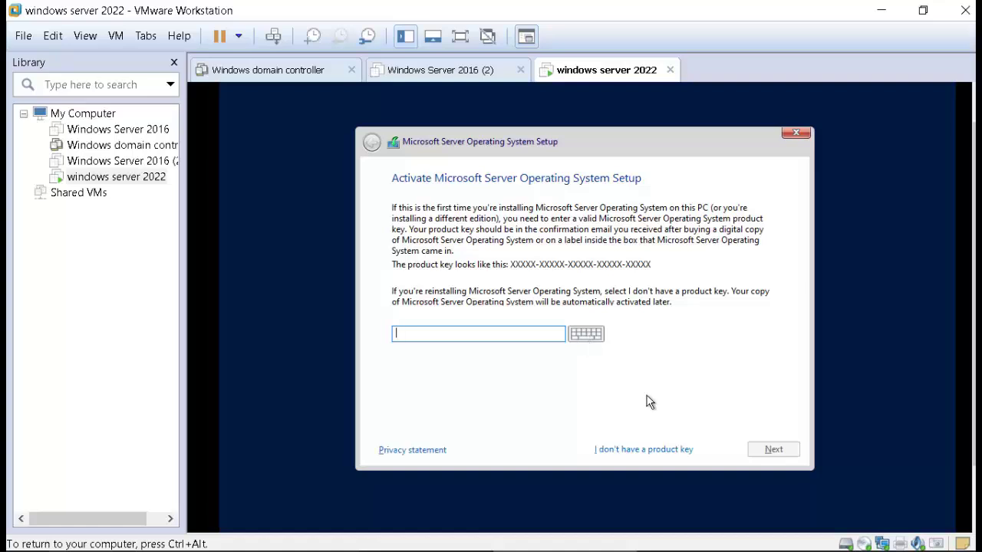
{"action": "left_click", "coordinate": [654, 454]}
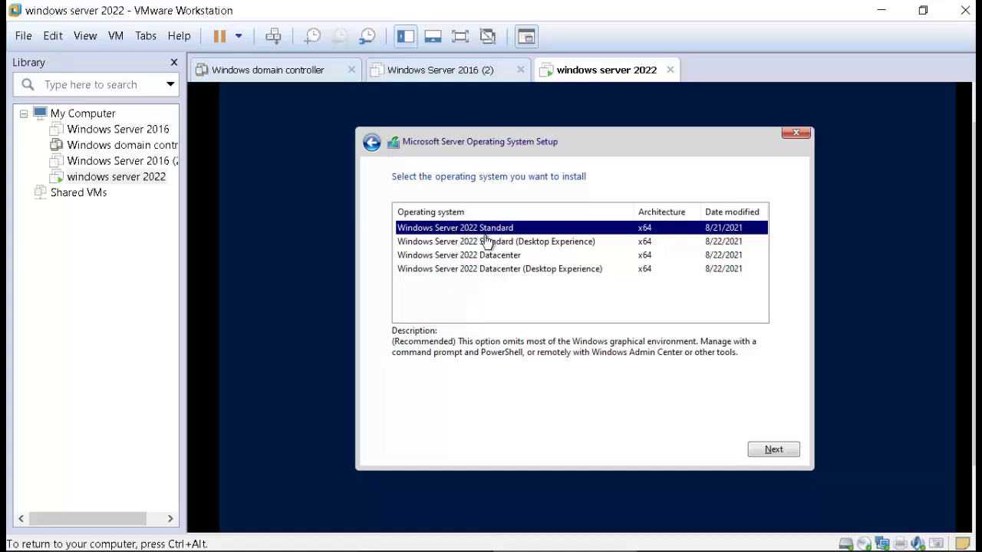
{"action": "left_click", "coordinate": [517, 270]}
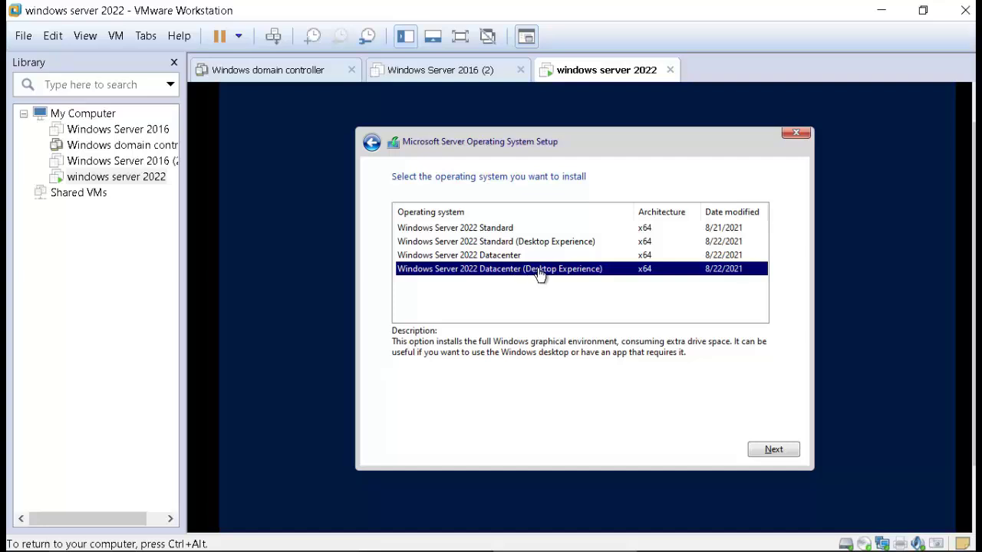
{"action": "left_click", "coordinate": [507, 258]}
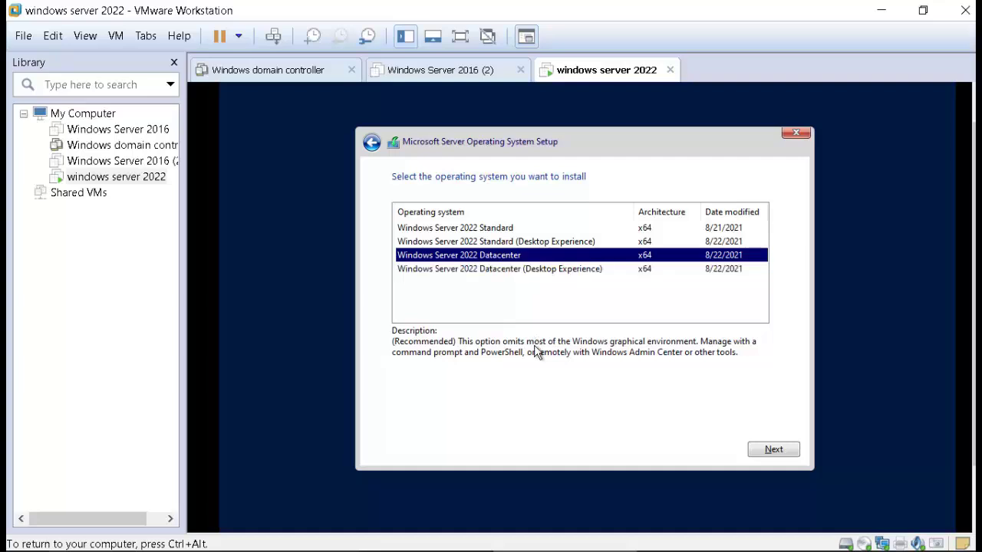
{"action": "left_click", "coordinate": [515, 272]}
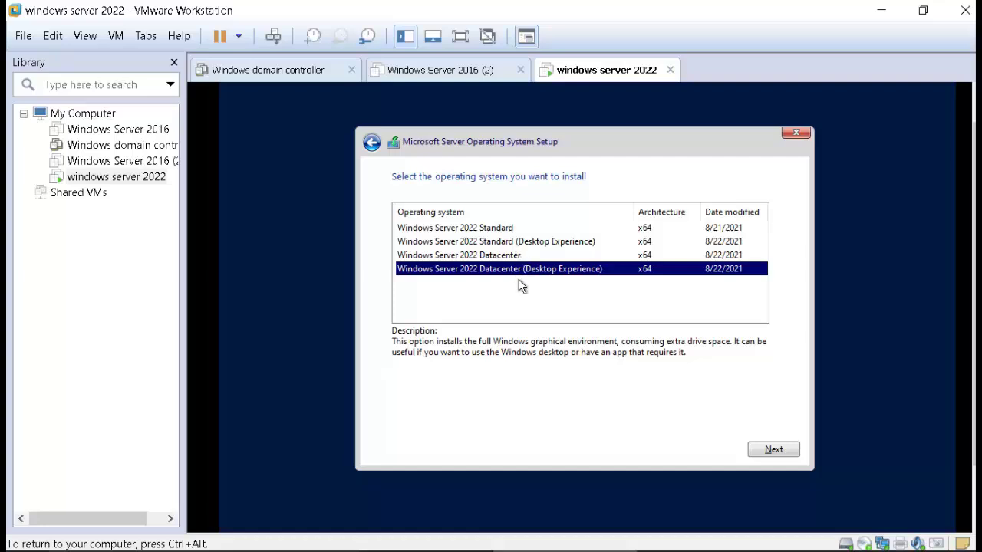
{"action": "left_click", "coordinate": [783, 453]}
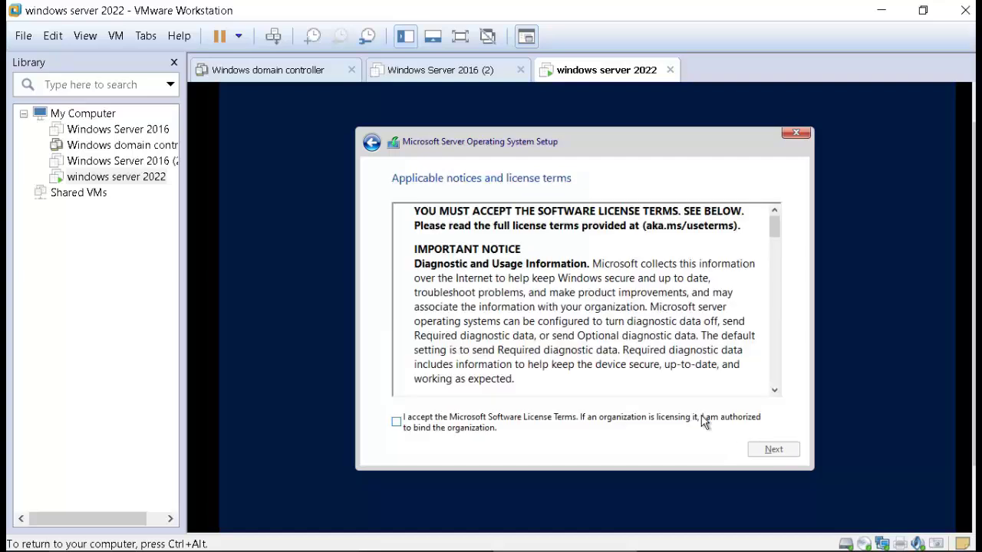
Step: Accept the Microsoft licence terms and choose a Custom installation
{"action": "left_click", "coordinate": [621, 422]}
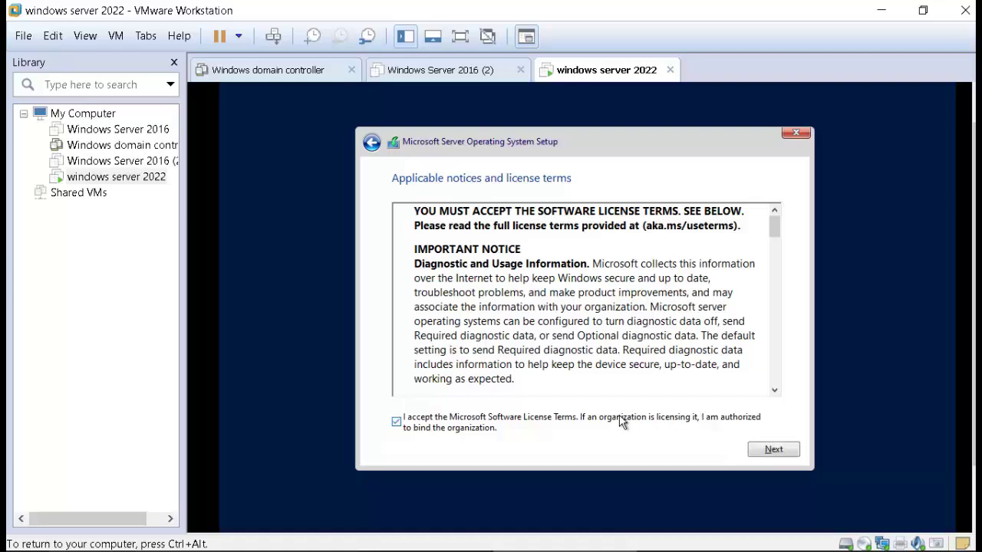
{"action": "left_click", "coordinate": [769, 449]}
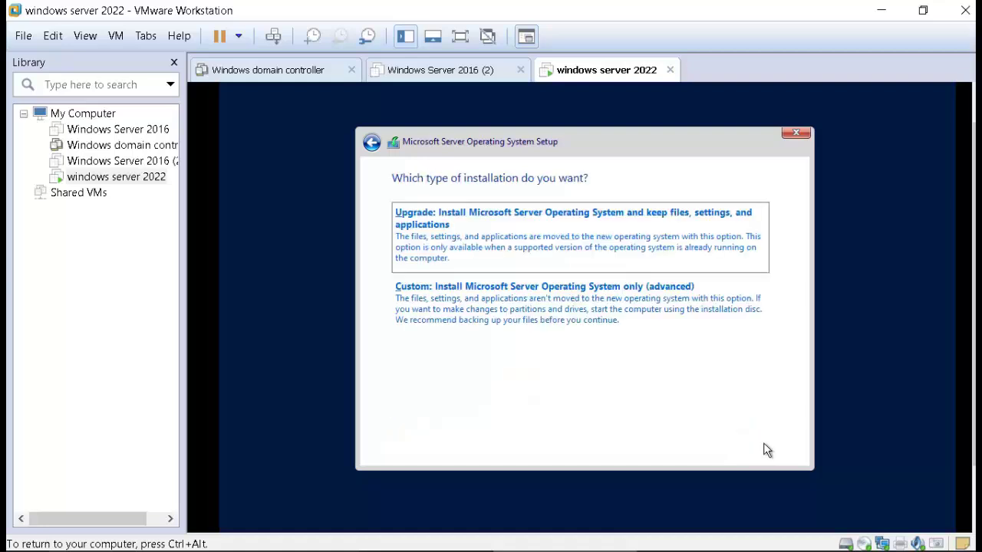
{"action": "left_click", "coordinate": [503, 305]}
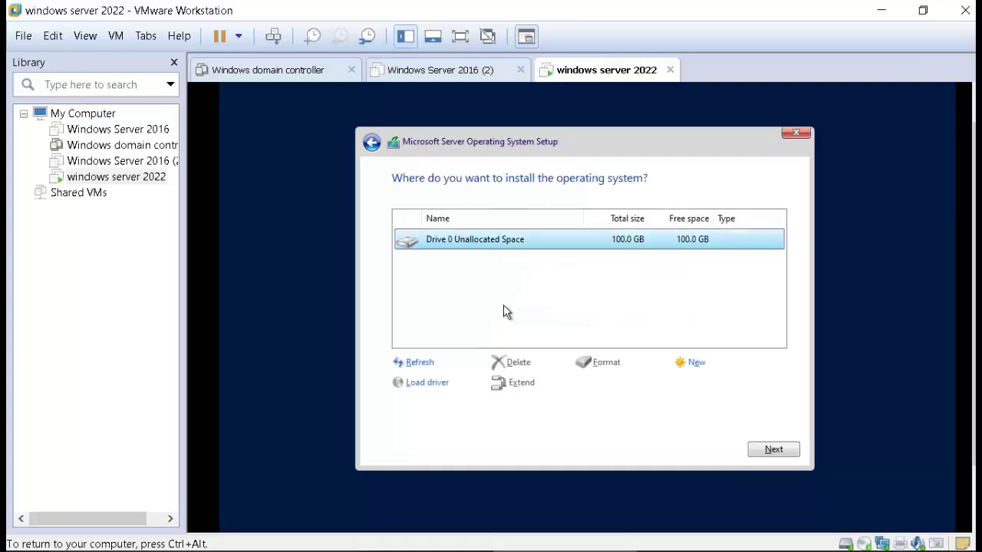
Step: Create a 50000 MB partition on Drive 0 and install Windows onto the 48.7 GB primary partition
{"action": "left_click", "coordinate": [695, 364]}
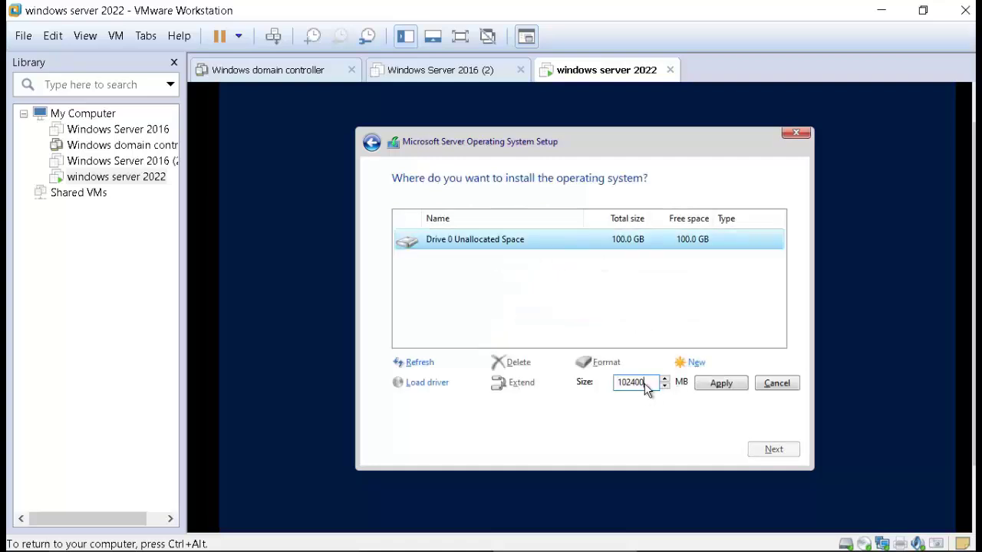
{"action": "left_click_drag", "start_coordinate": [648, 383], "coordinate": [617, 382]}
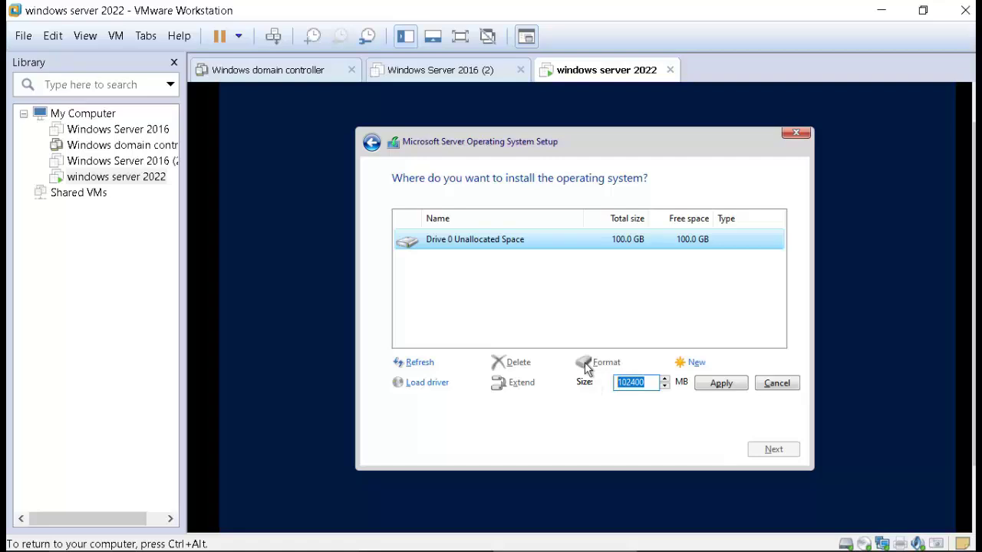
{"action": "type", "text": "50000"}
{"action": "left_click", "coordinate": [726, 391]}
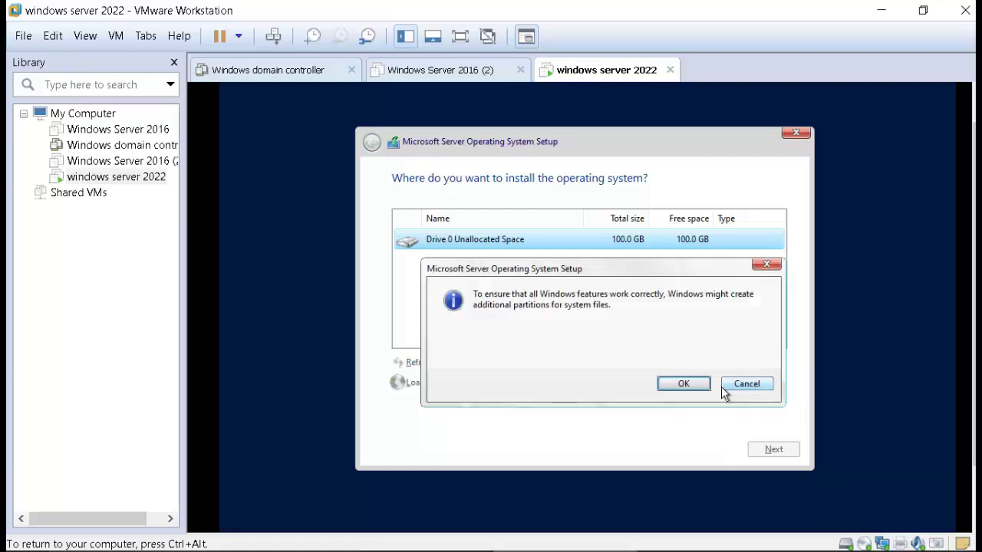
{"action": "left_click", "coordinate": [694, 385]}
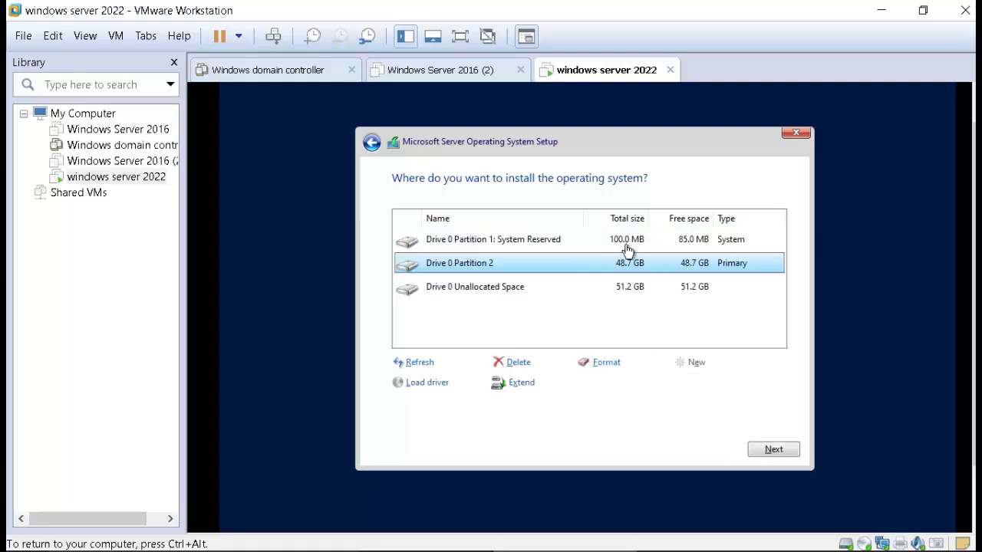
{"action": "left_click", "coordinate": [621, 295]}
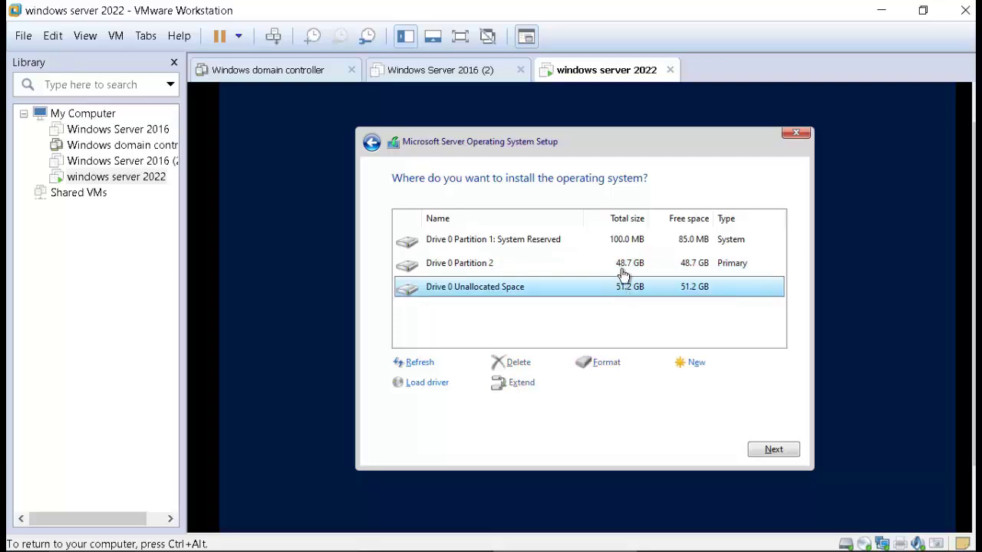
{"action": "left_click", "coordinate": [622, 271]}
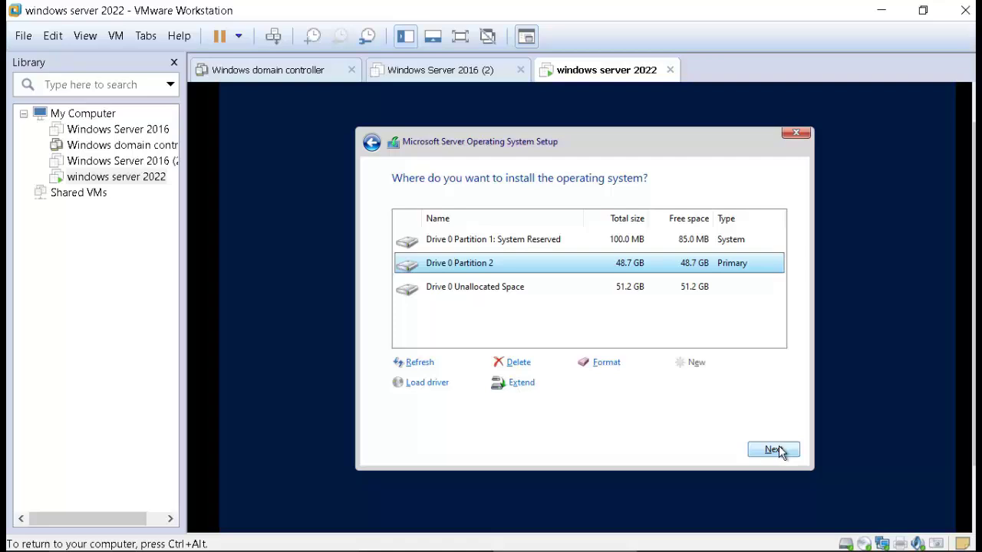
{"action": "left_click", "coordinate": [773, 450]}
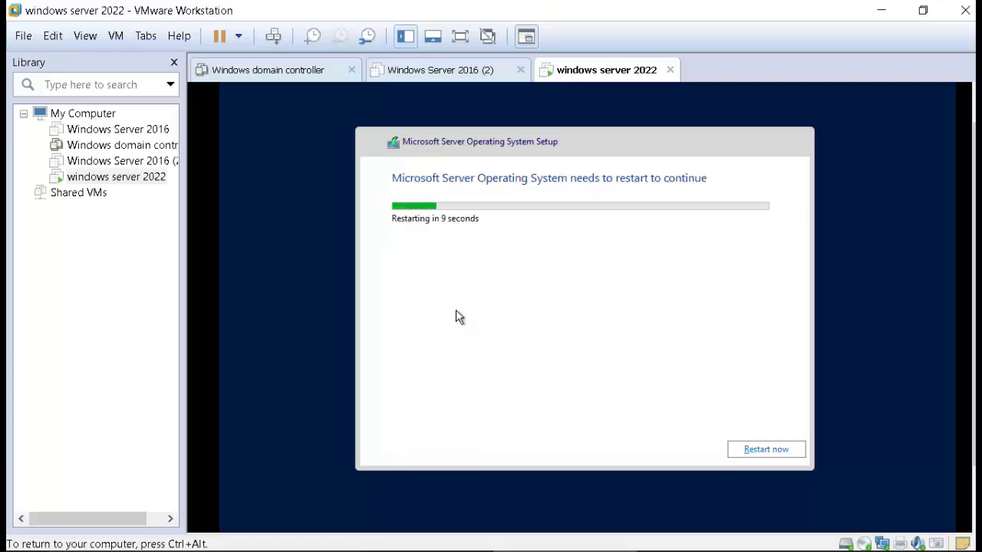
Step: Restart the VM once the Windows Server installation completes
{"action": "left_click", "coordinate": [767, 450]}
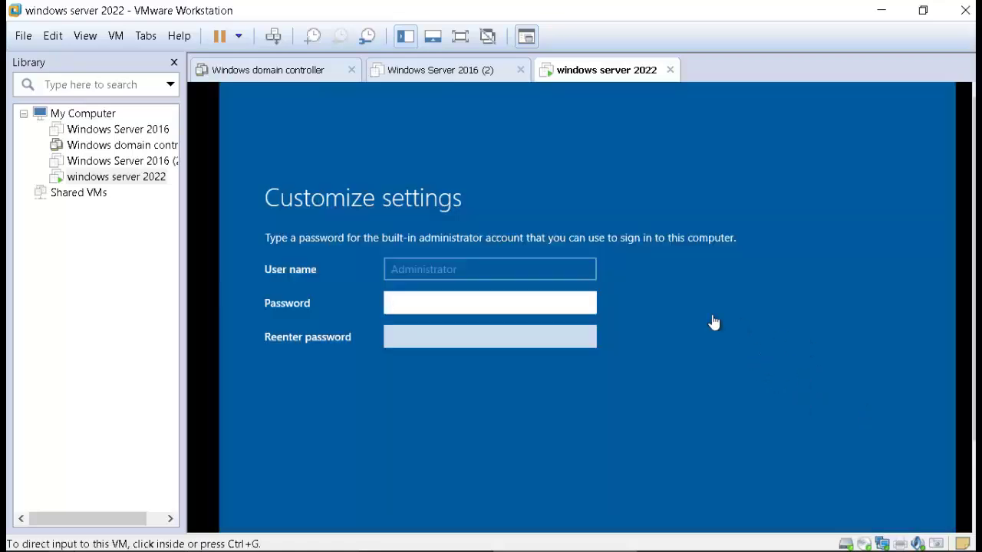
Step: Enter the Administrator password and retype it in the confirmation field
{"action": "left_click", "coordinate": [577, 301]}
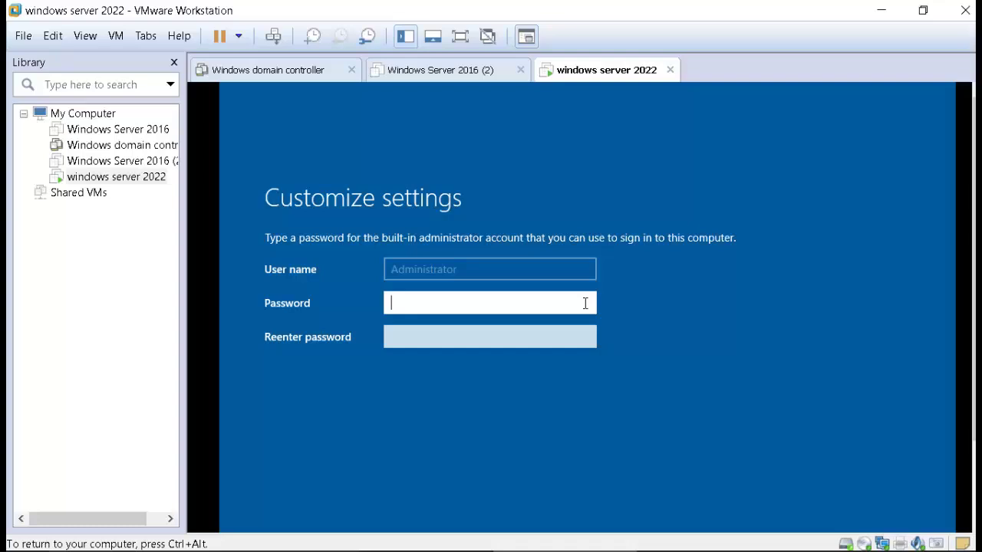
{"action": "type", "text": "PP@ssw0rd12"}
{"action": "key", "text": "Tab"}
{"action": "type", "text": "P@ssw0"}
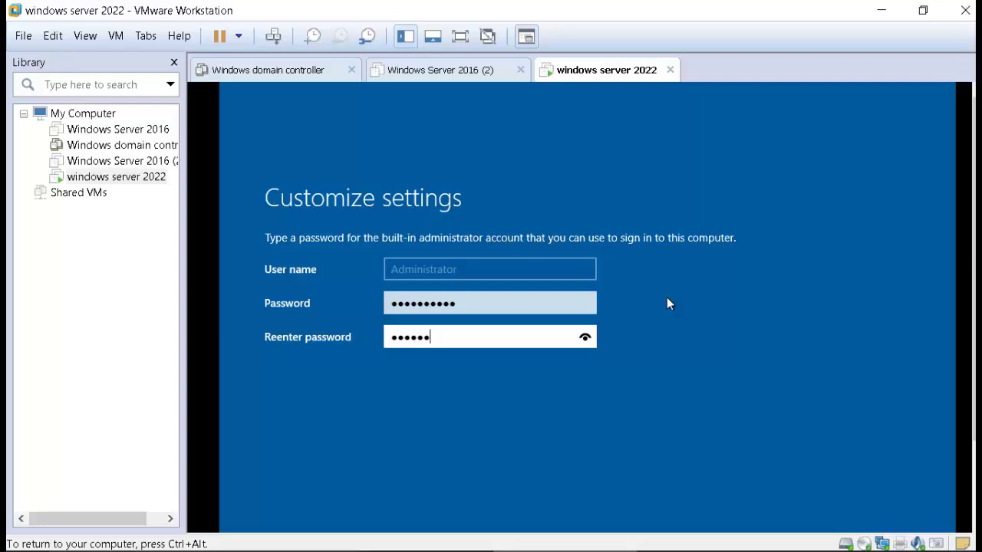
{"action": "type", "text": "rd12"}
Step: Scroll down the setup page and finish setup with the new password
{"action": "key", "text": "ctrl+alt"}
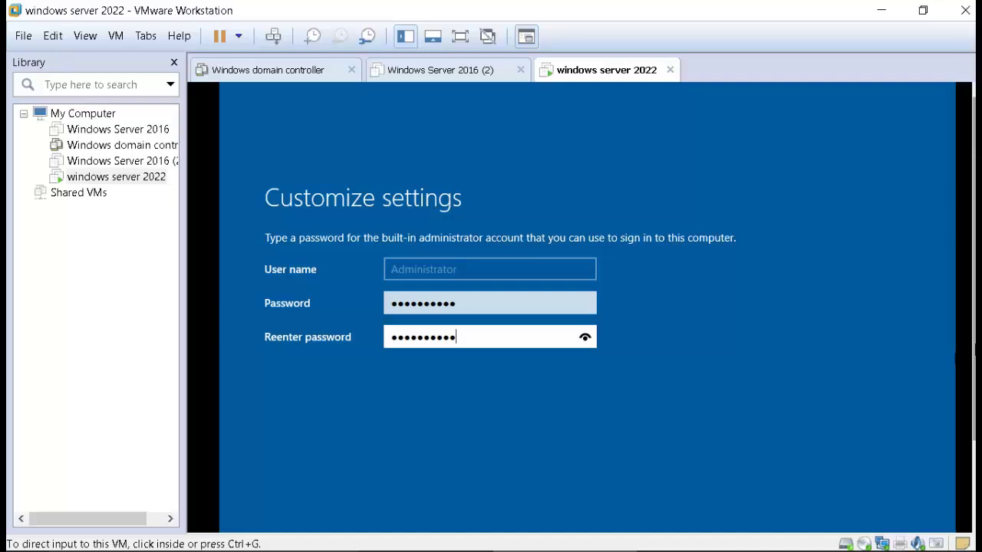
{"action": "scroll", "coordinate": [949, 428], "scroll_direction": "down", "scroll_amount": 2}
{"action": "left_click", "coordinate": [949, 428]}
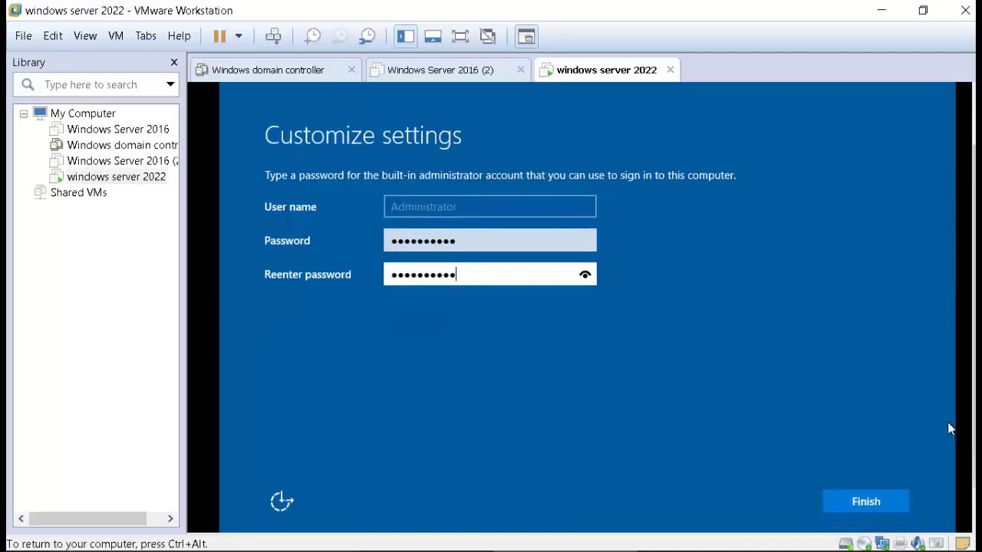
{"action": "left_click", "coordinate": [867, 498]}
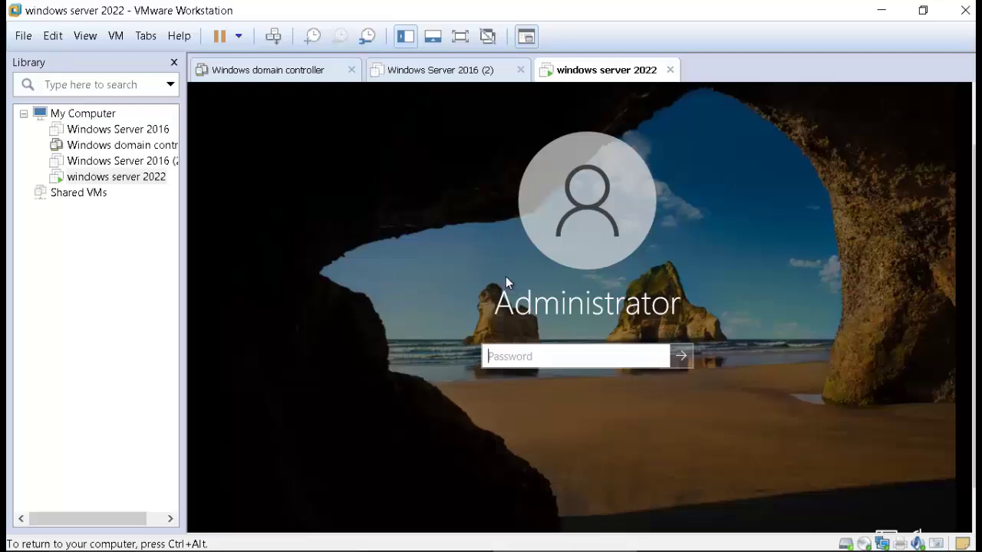
Step: Send Ctrl+Alt+Del to the VM and sign in as Administrator with the account password
{"action": "key", "text": "ctrl+alt"}
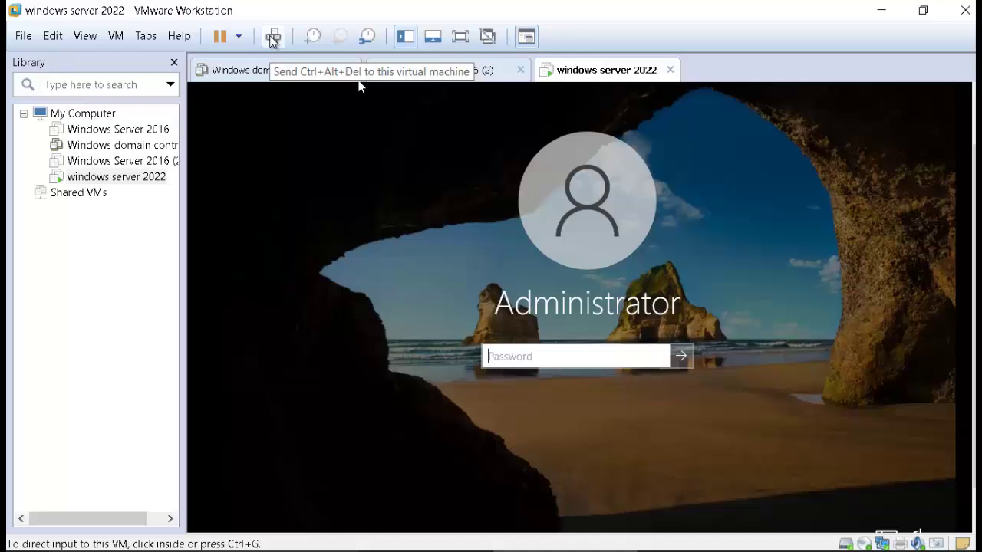
{"action": "left_click", "coordinate": [353, 201]}
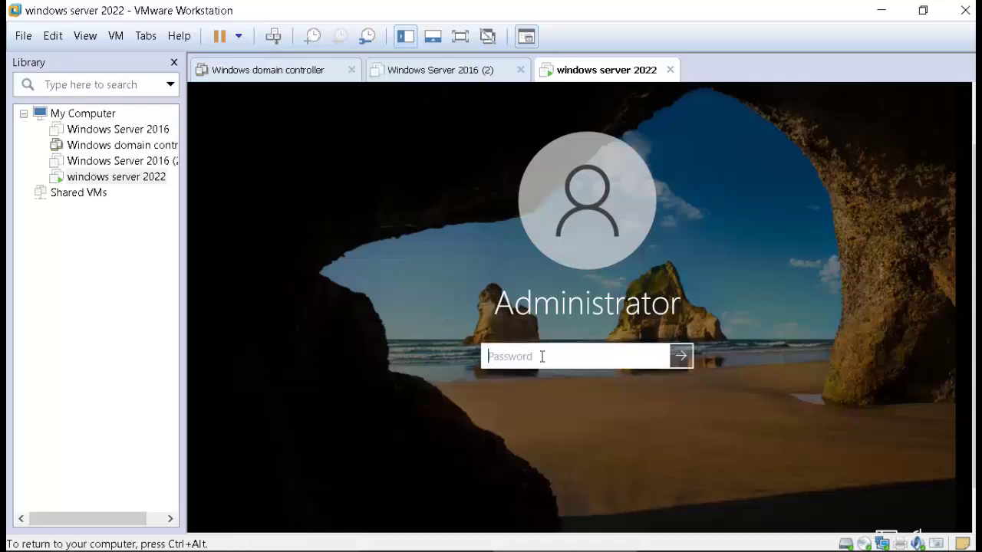
{"action": "type", "text": "••••••••••"}
{"action": "key", "text": "Return"}
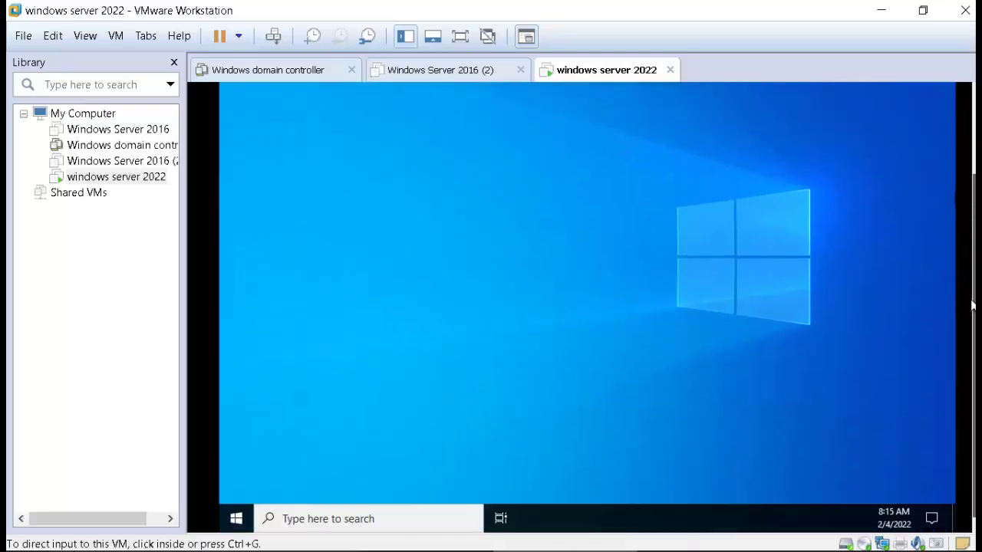
Step: Verify Windows Server 2022 Datacenter in System About, then show Server Manager's Local Server properties
{"action": "left_click", "coordinate": [751, 336]}
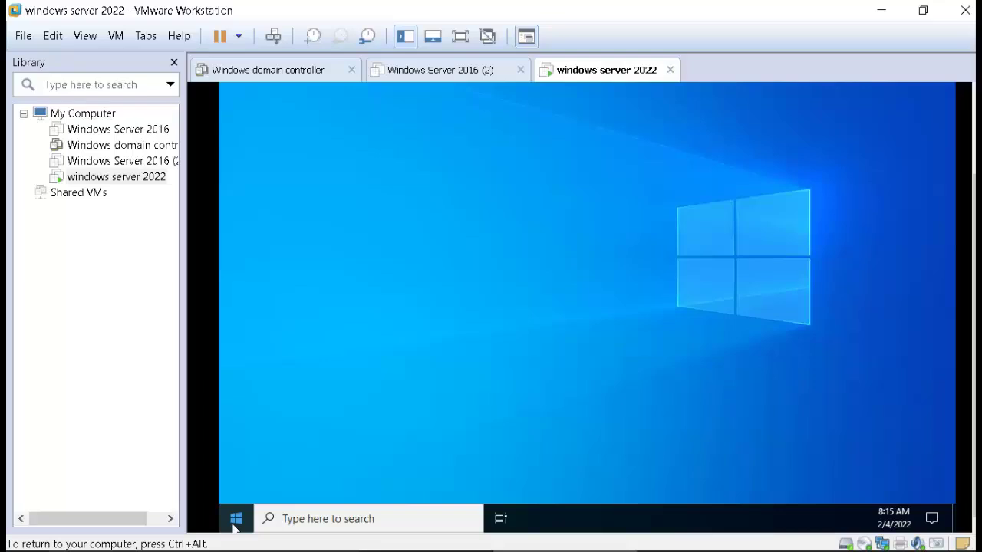
{"action": "right_click", "coordinate": [235, 526]}
{"action": "left_click", "coordinate": [301, 194]}
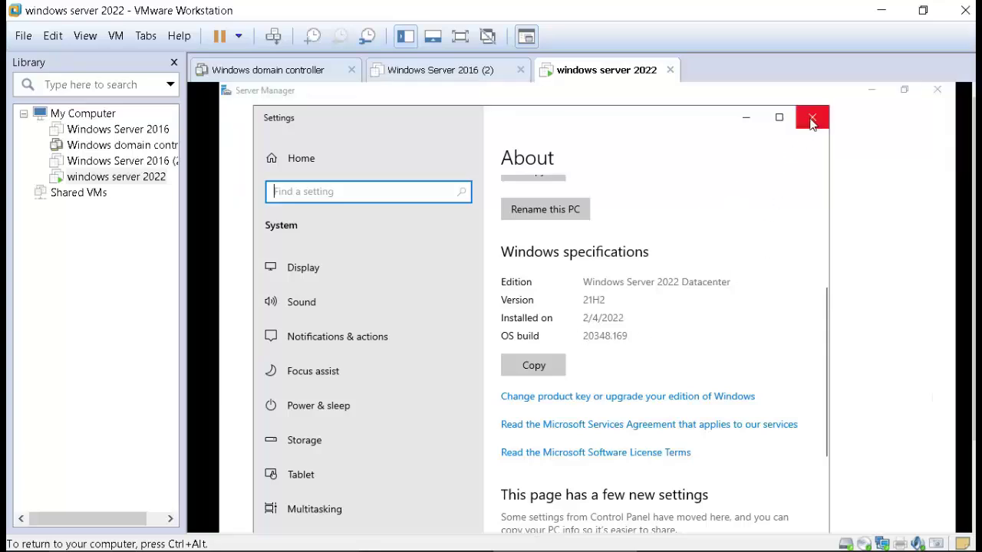
{"action": "left_click", "coordinate": [812, 117]}
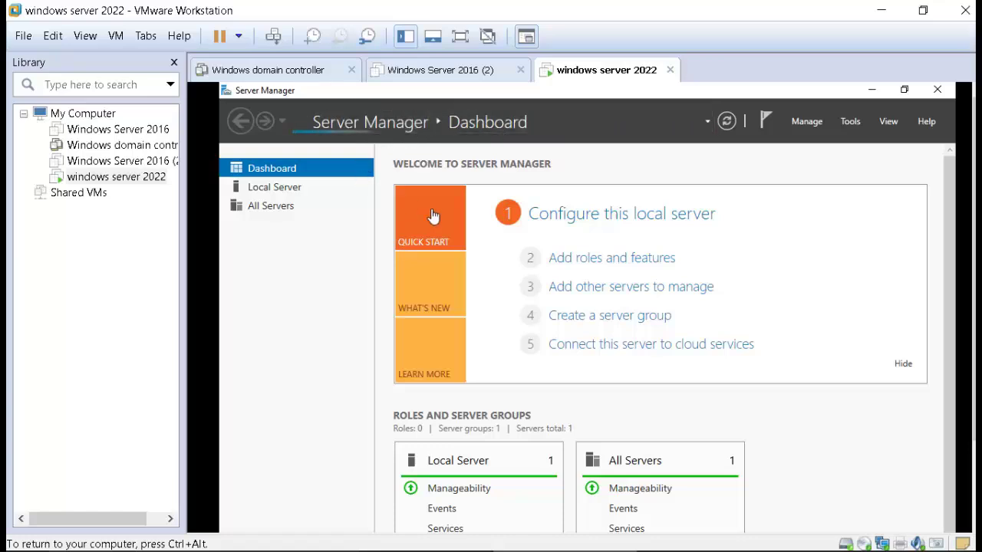
{"action": "left_click", "coordinate": [290, 194]}
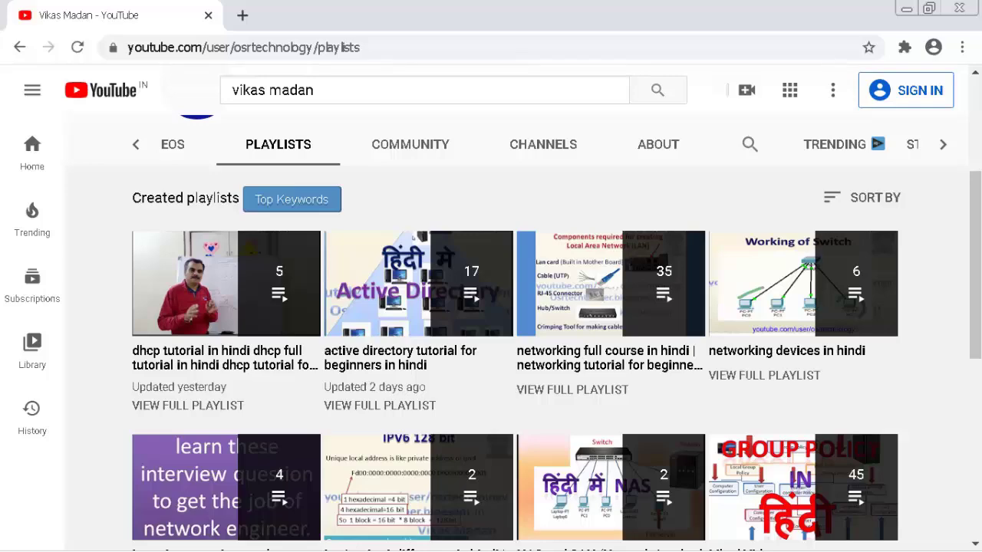
{"action": "scroll", "coordinate": [491, 330], "scroll_direction": "down", "scroll_amount": 6}
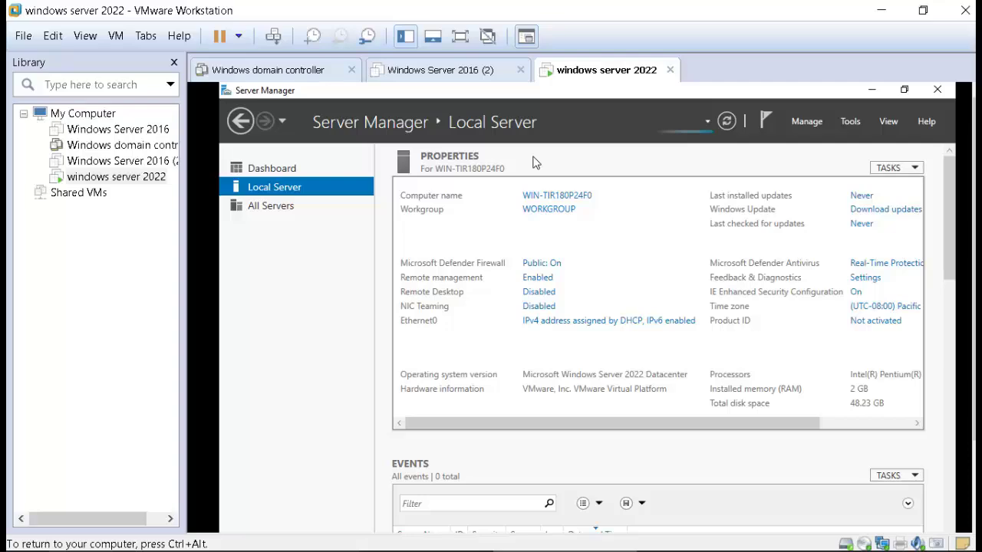
{"action": "mouse_move", "coordinate": [671, 537]}
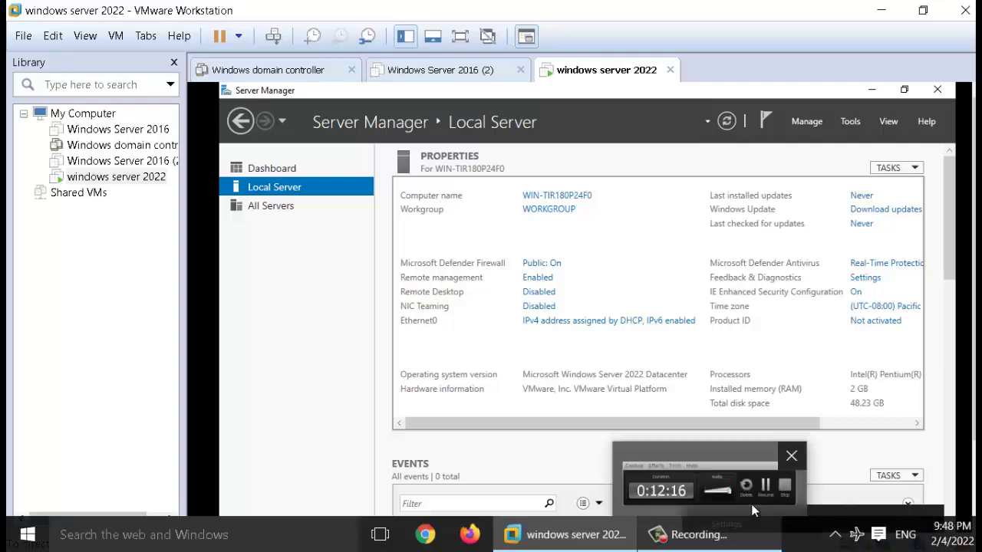
{"action": "mouse_move", "coordinate": [769, 497]}
{"action": "left_click", "coordinate": [748, 533]}
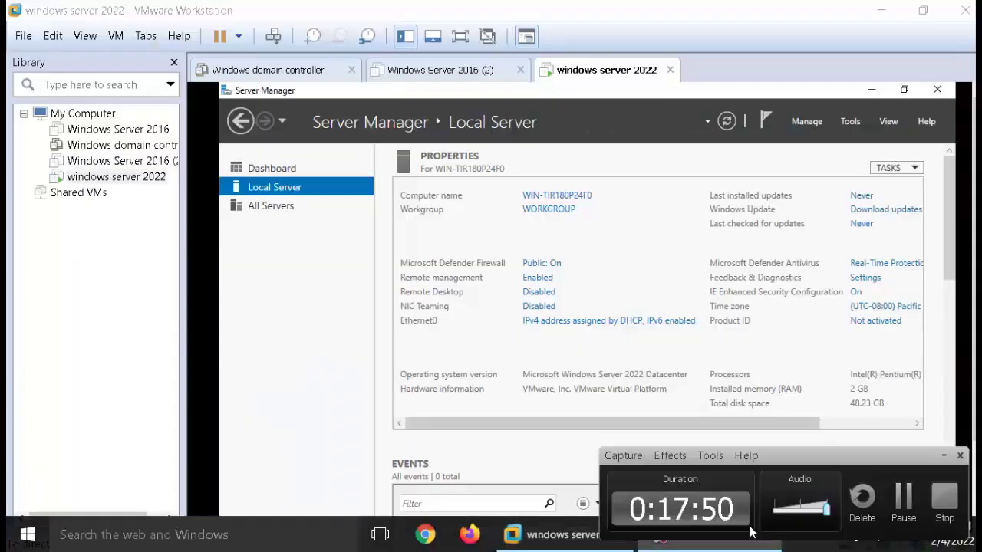